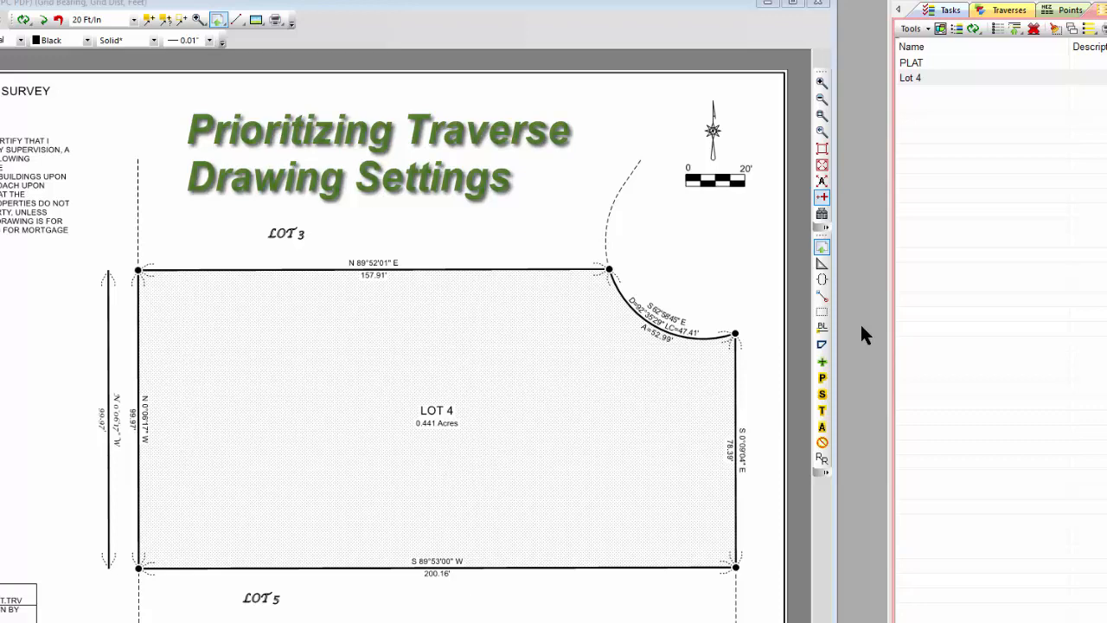
Step: View the PLAT drawing for comparison, return to the Lot 4 drawing and list its traverses
double_click(934, 64)
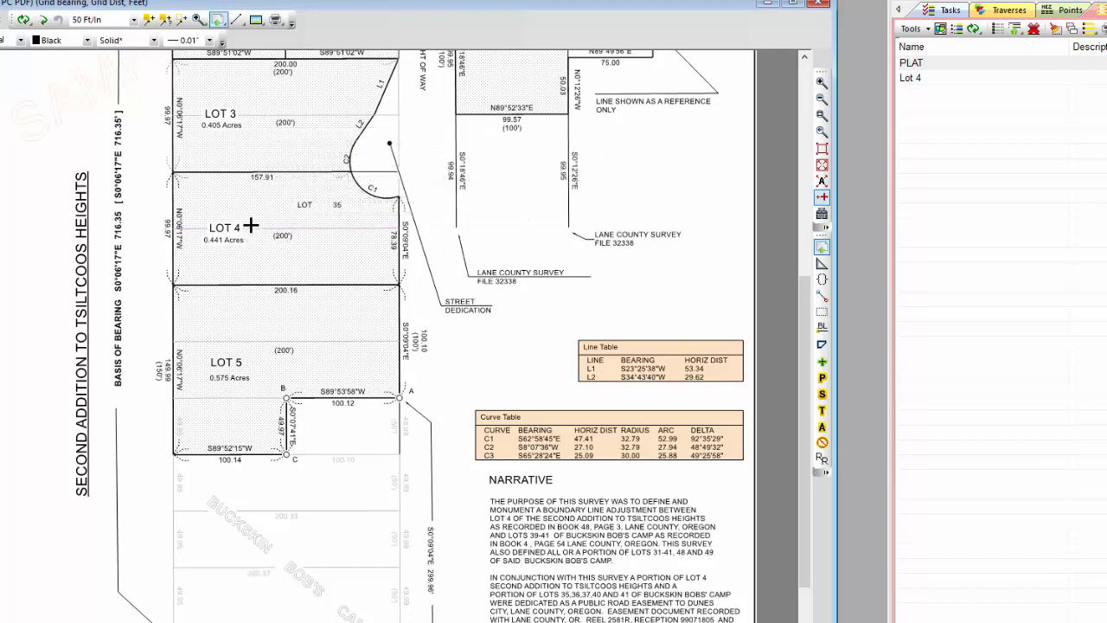
double_click(912, 79)
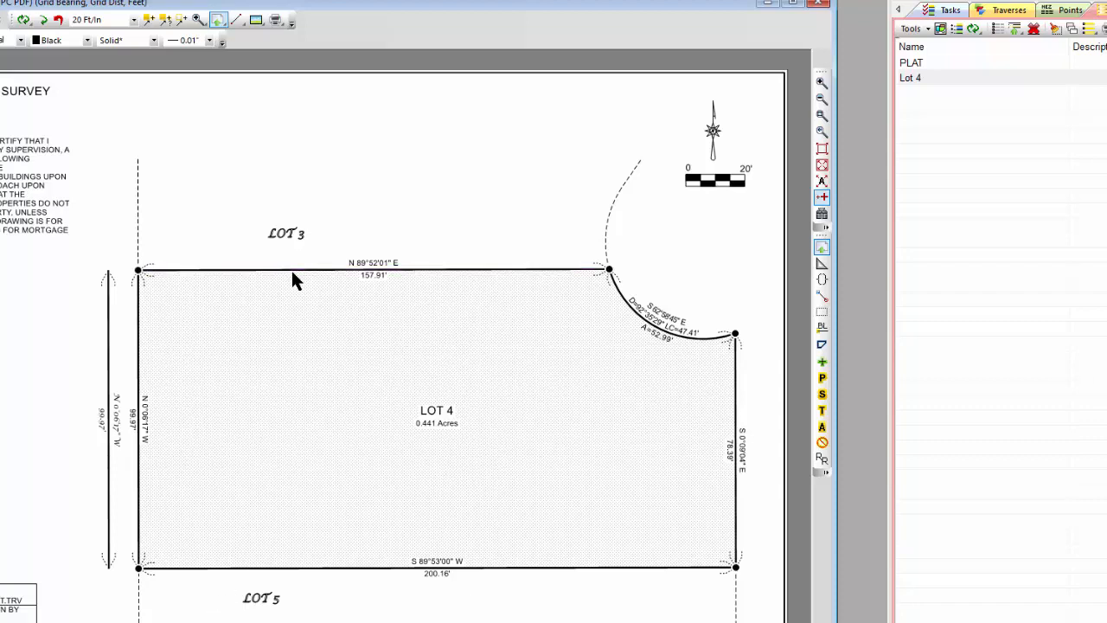
click(1003, 11)
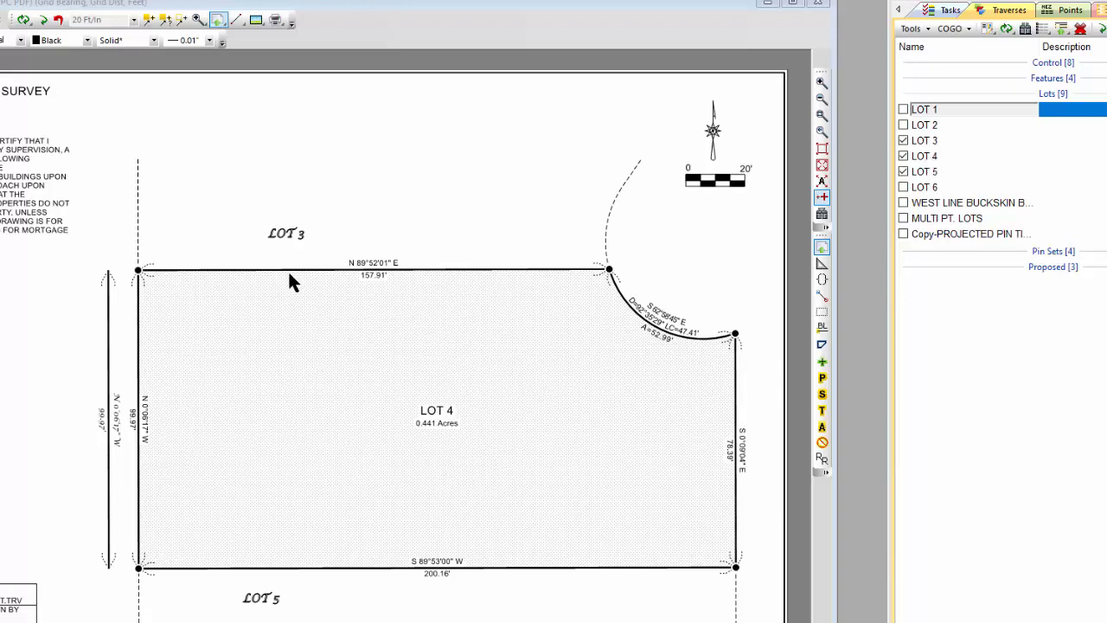
Step: Examine LOT 4's traverse drawing settings, including the advanced options for unique settings and control point priorities, and discard any changes
click(436, 404)
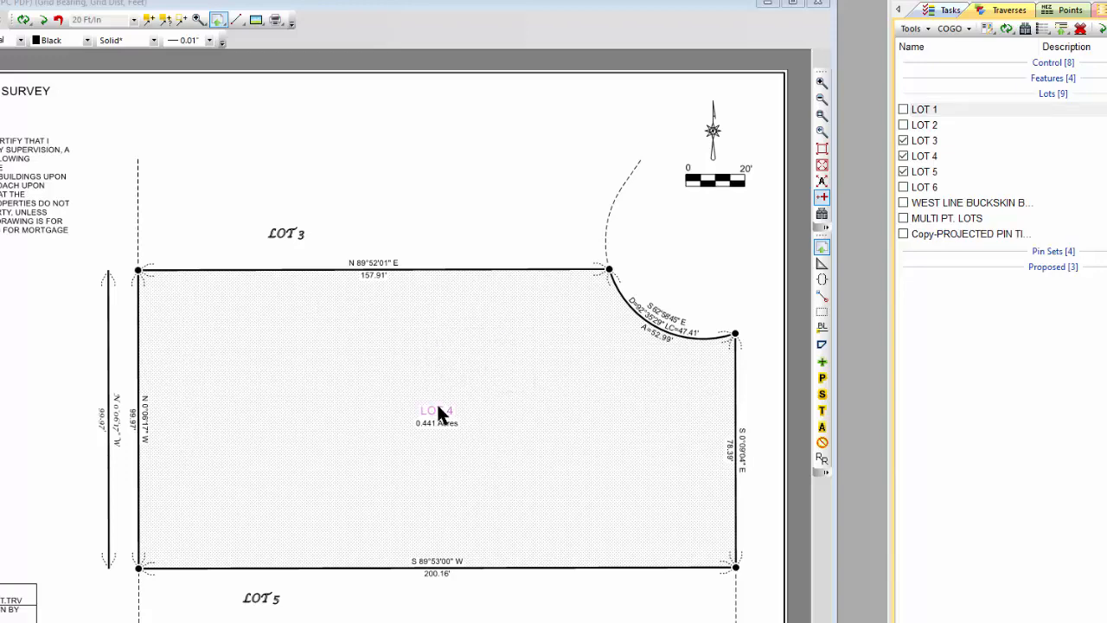
double_click(437, 406)
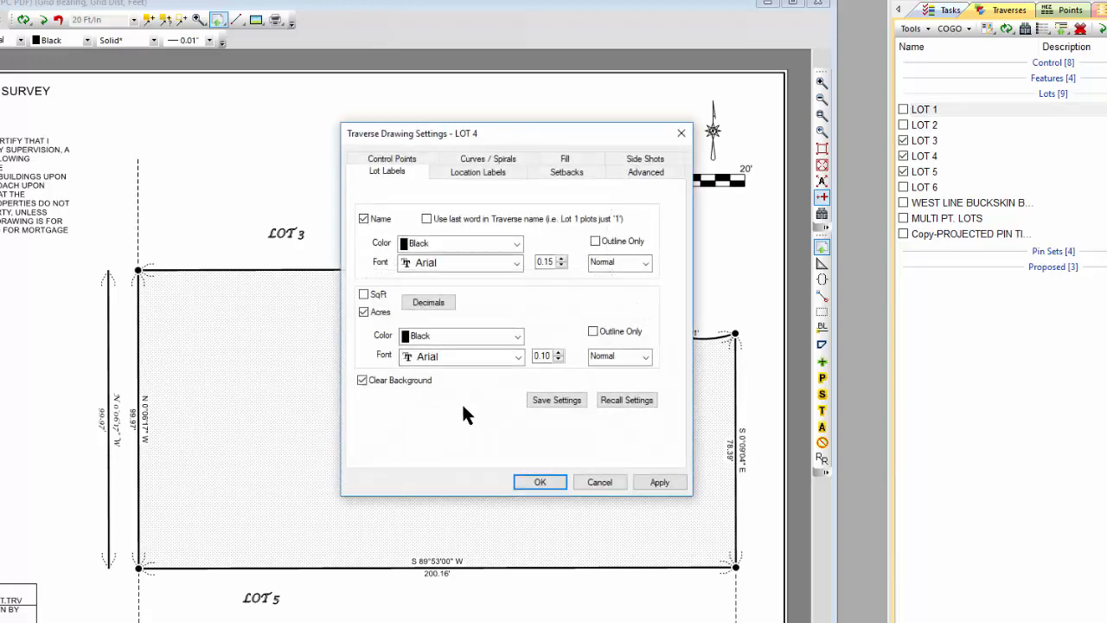
click(626, 170)
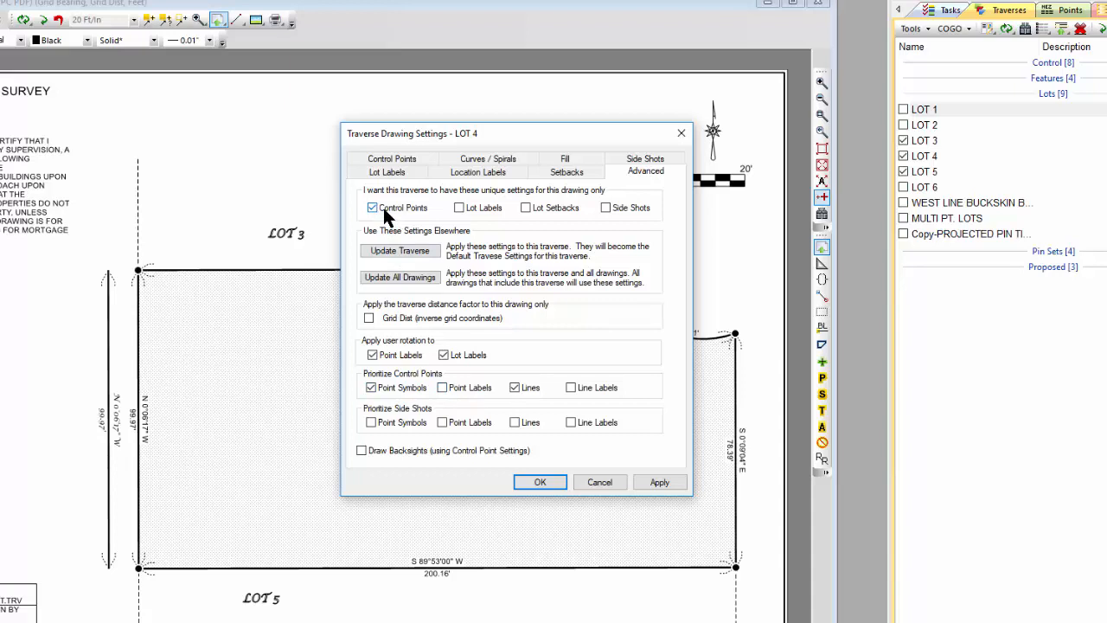
click(604, 482)
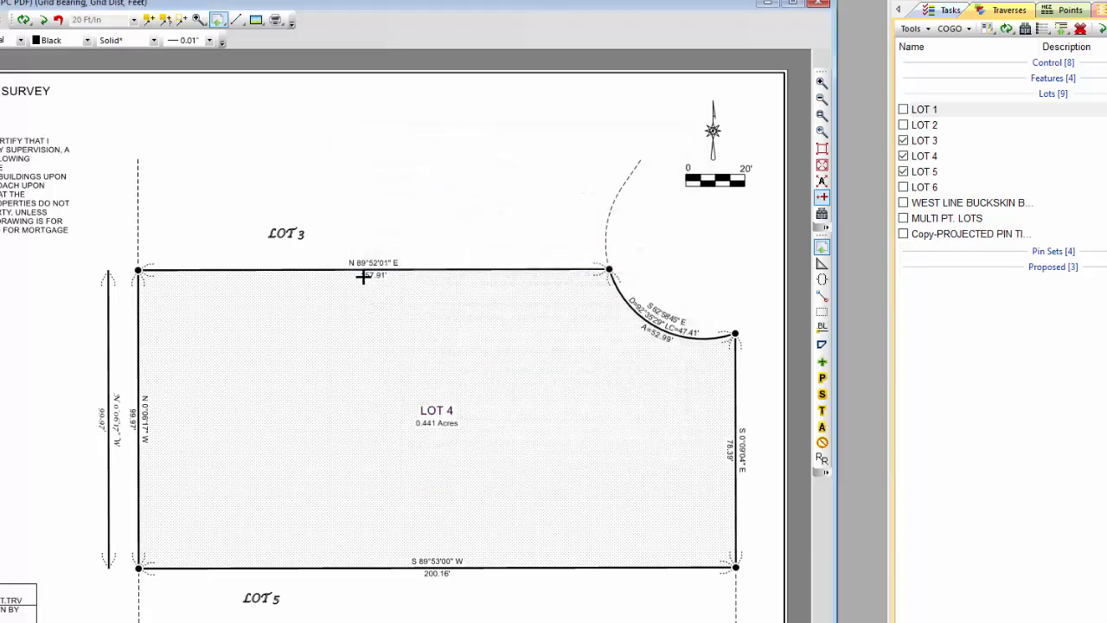
Step: Examine LOT 3's drawing settings for lot labels and control points, and check which are unique to this drawing
mouse_move(297, 231)
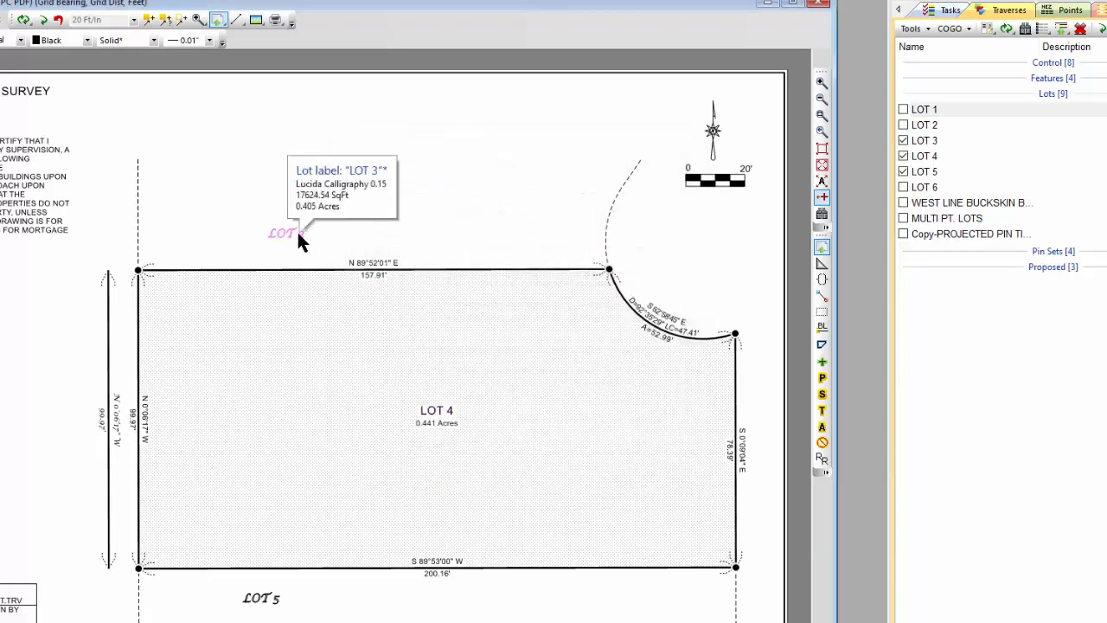
double_click(297, 231)
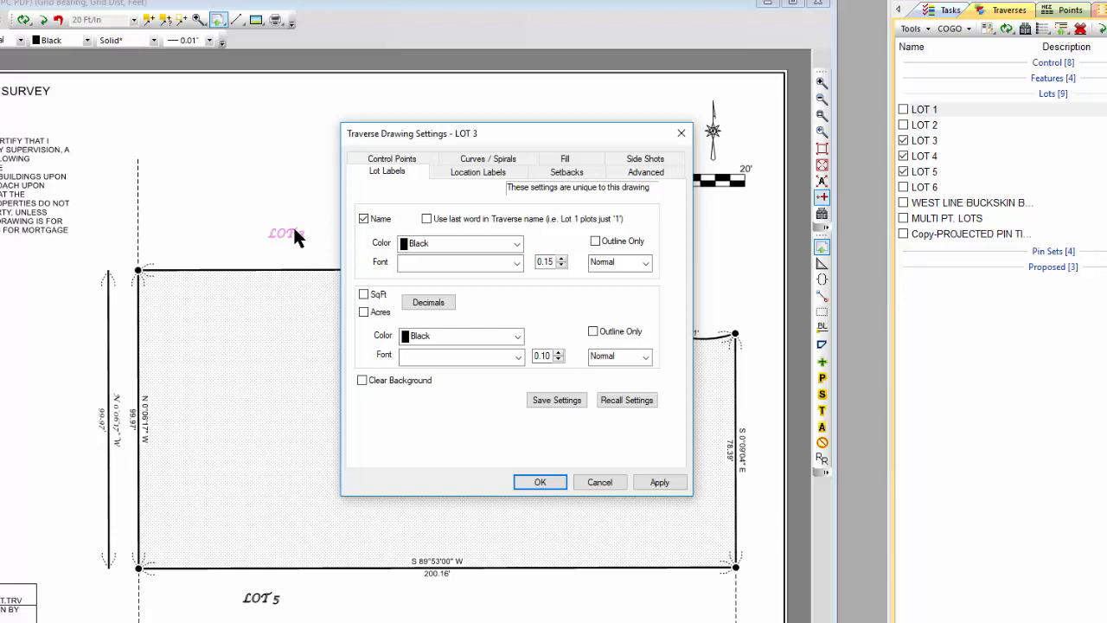
click(625, 173)
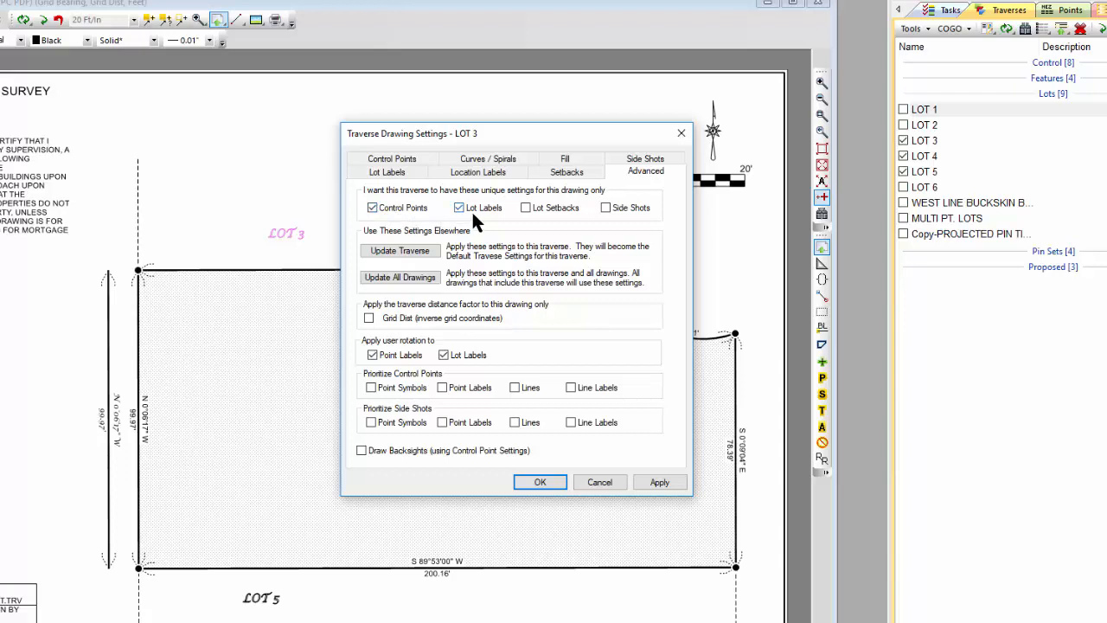
click(420, 158)
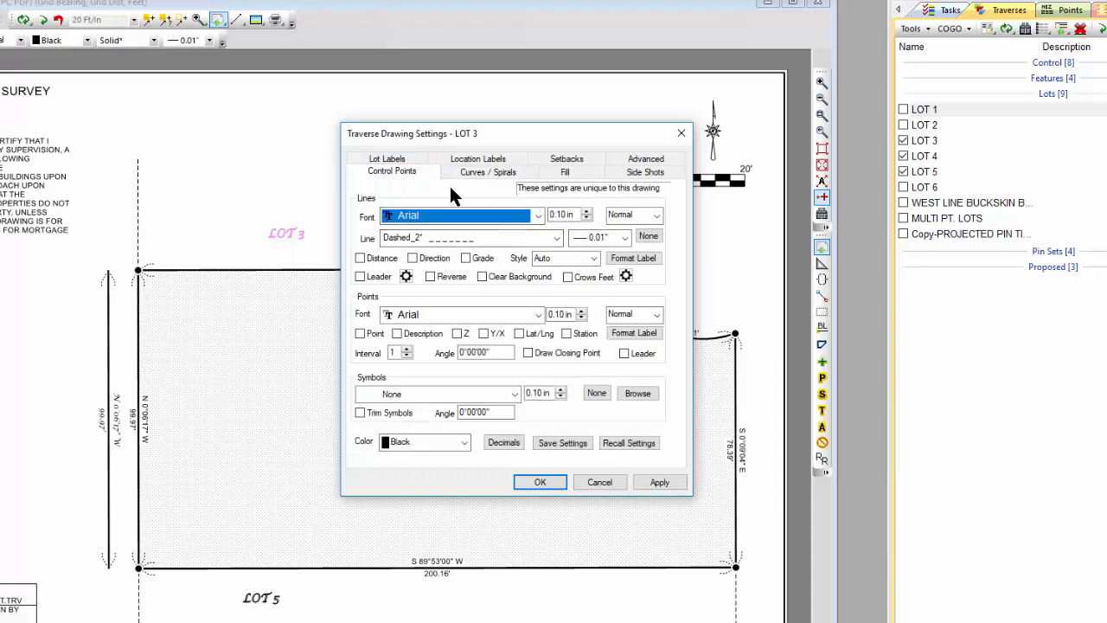
click(385, 158)
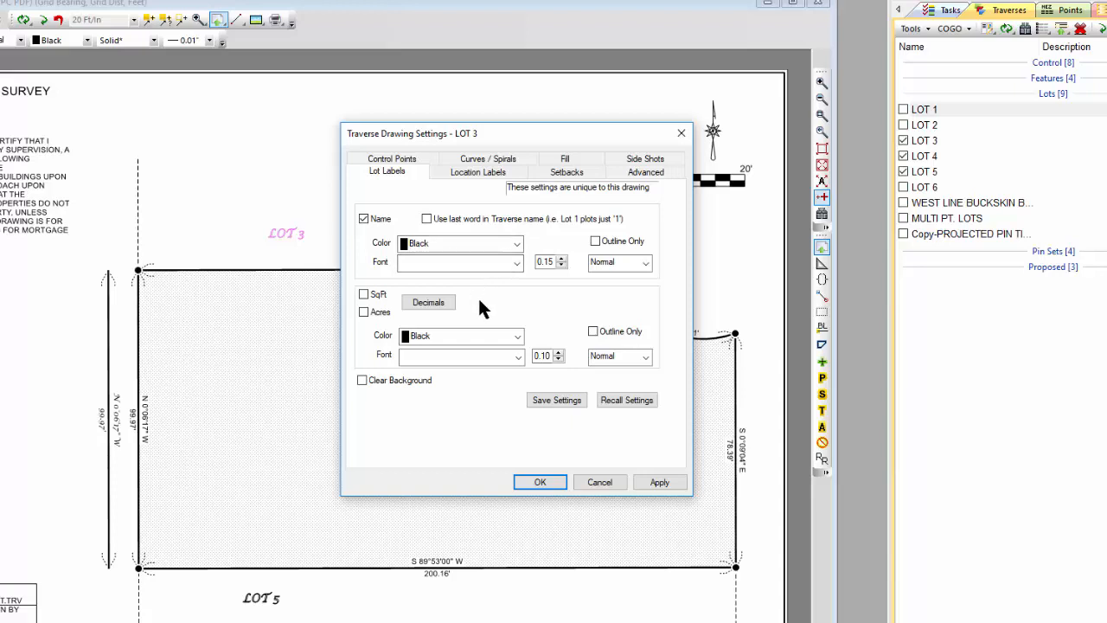
click(639, 181)
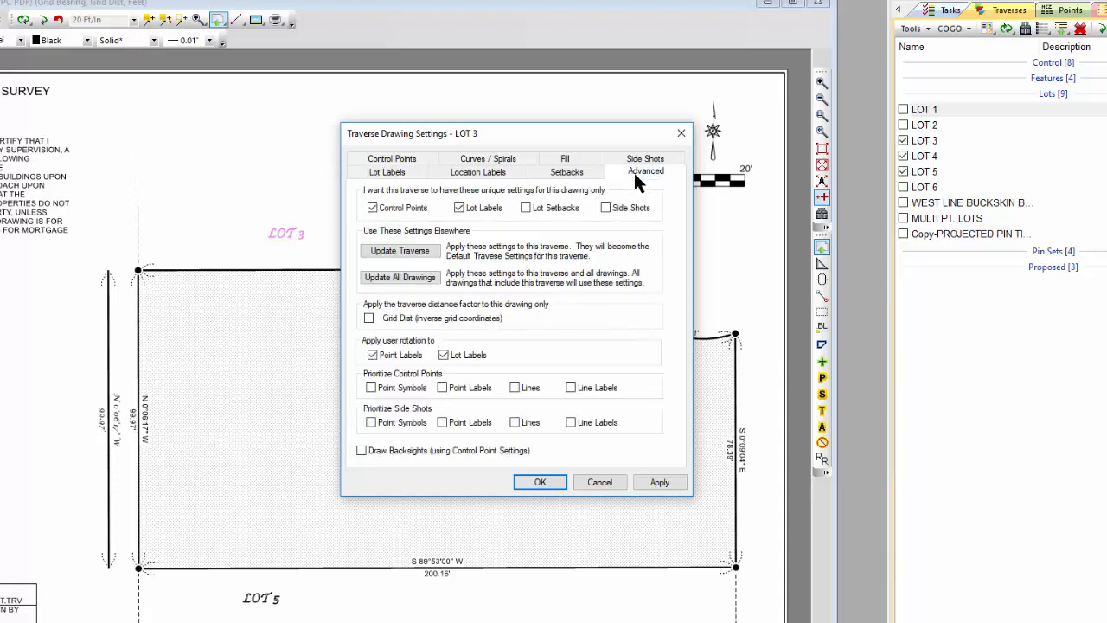
click(545, 480)
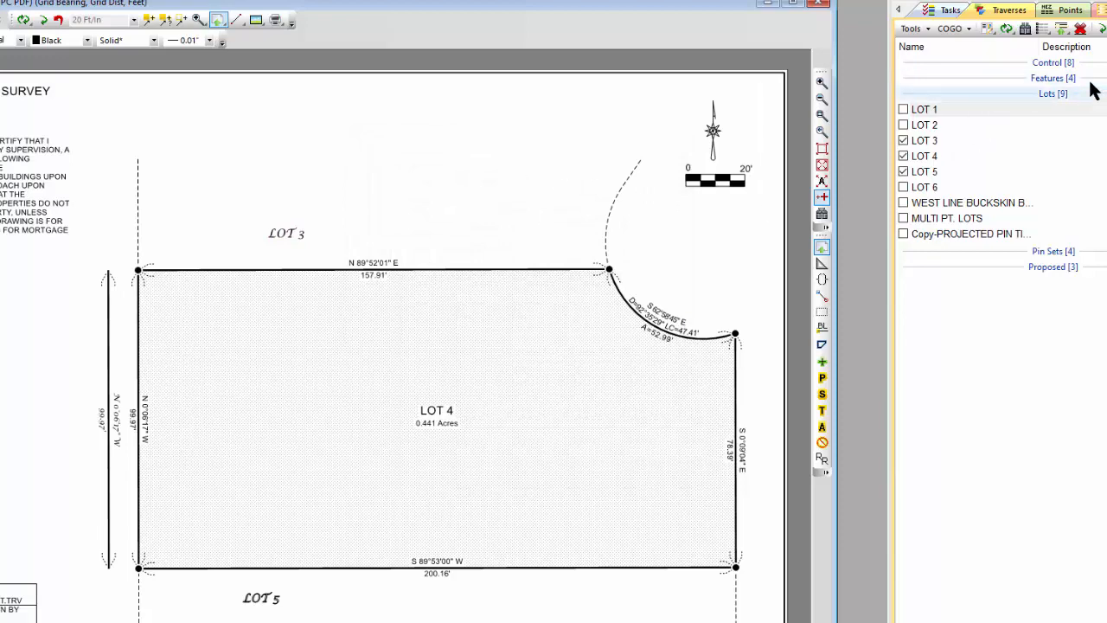
Step: Create a new drawing named Lot 5 from the mortgage.drt template and dismiss the message window
double_click(951, 155)
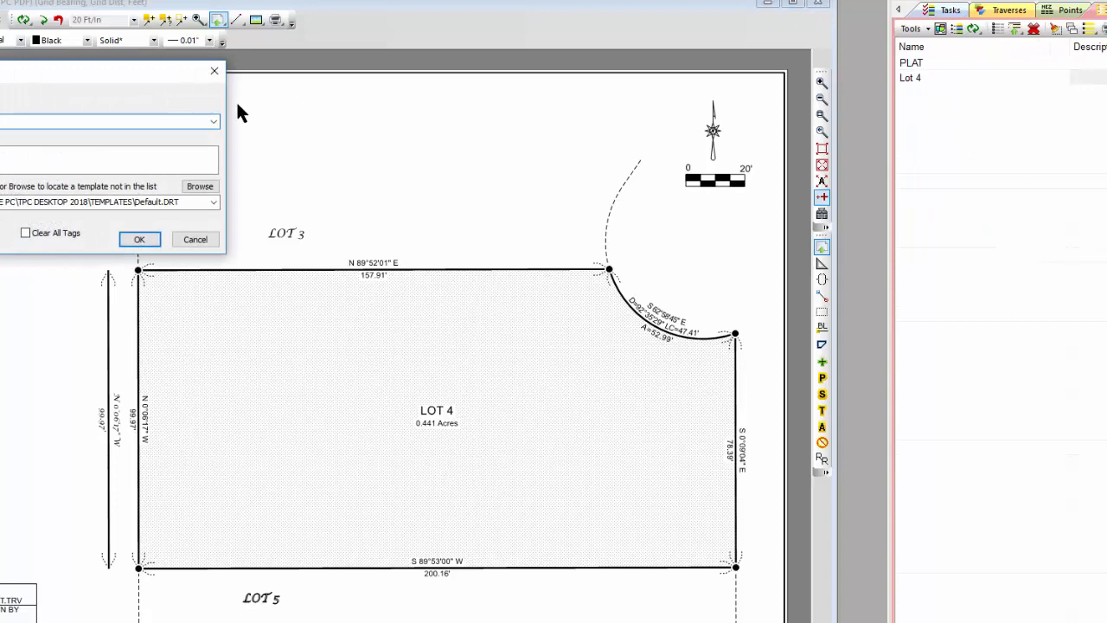
mouse_move(131, 78)
mouse_down()
mouse_move(621, 216)
mouse_move(697, 219)
mouse_up()
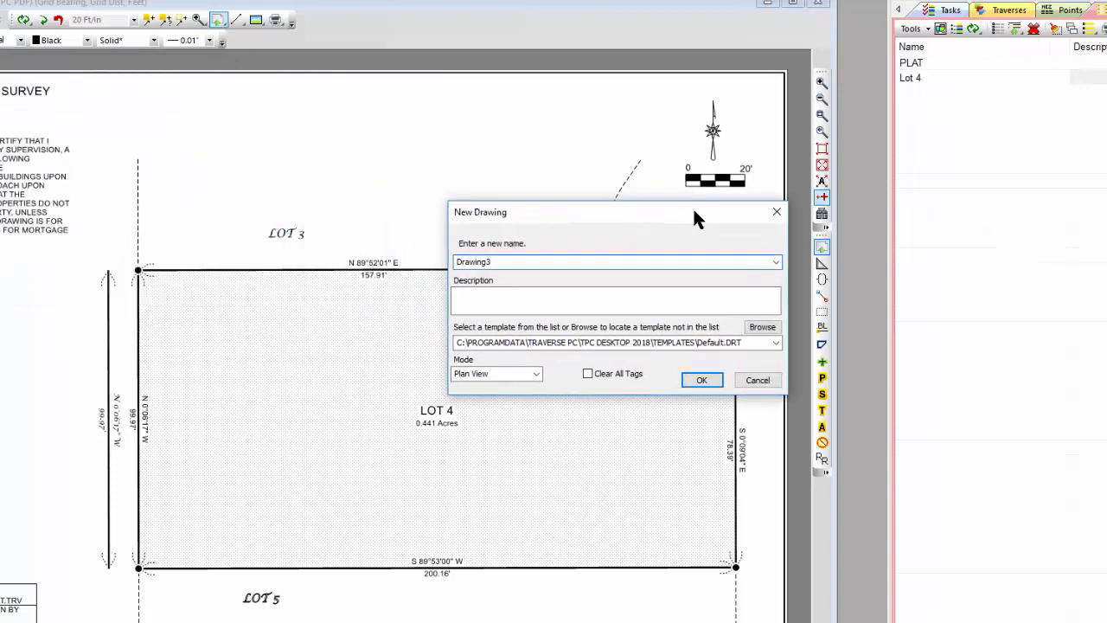
double_click(474, 261)
key(BackSpace)
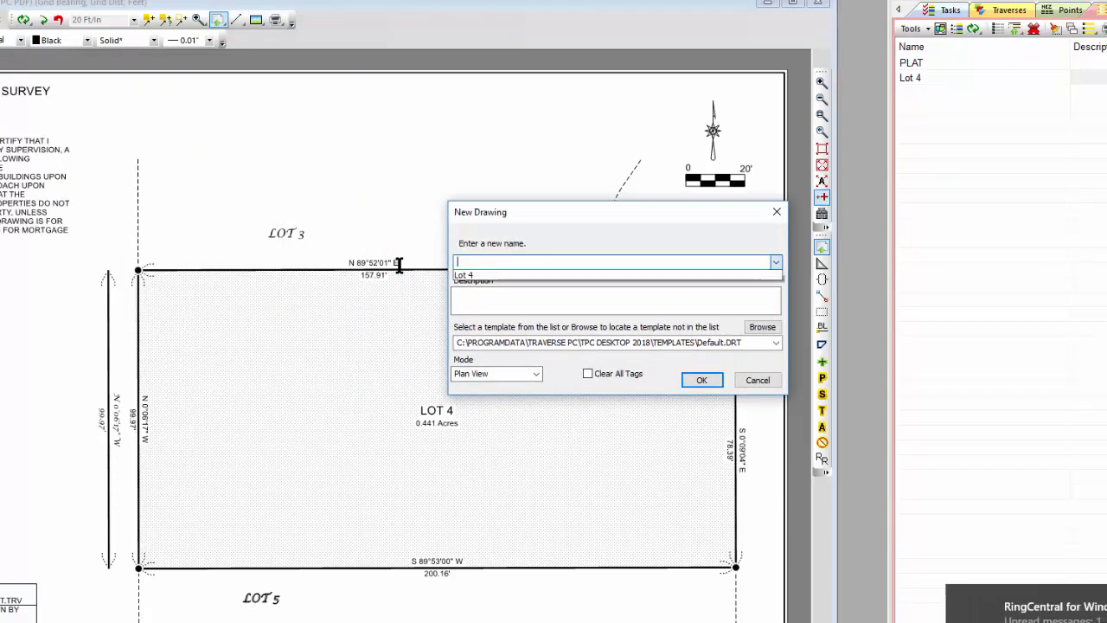
text(Lot 5)
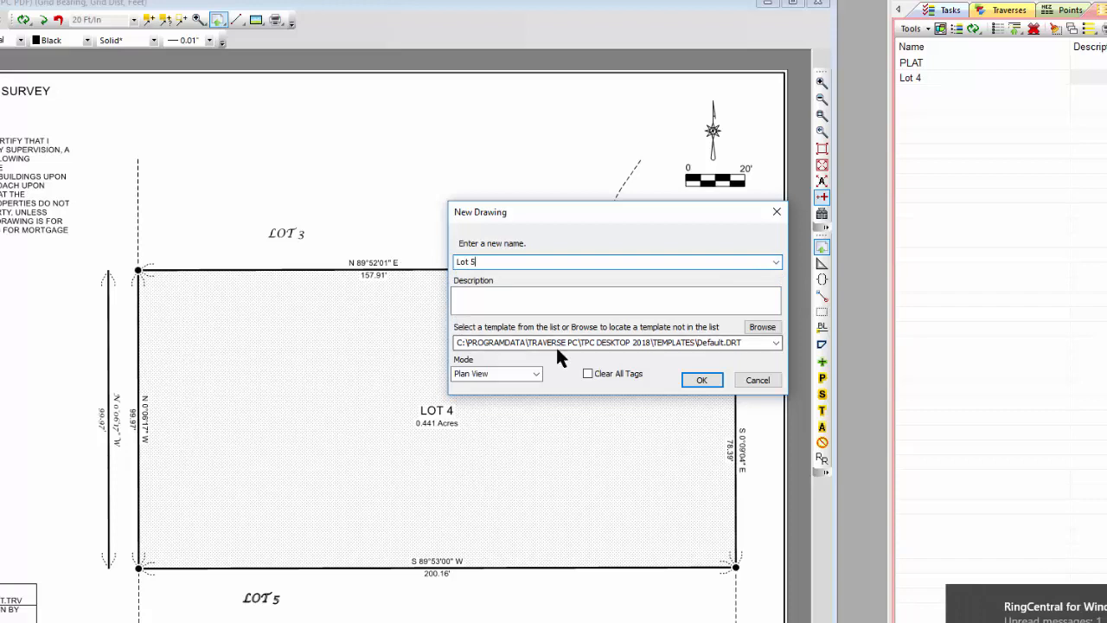
click(775, 342)
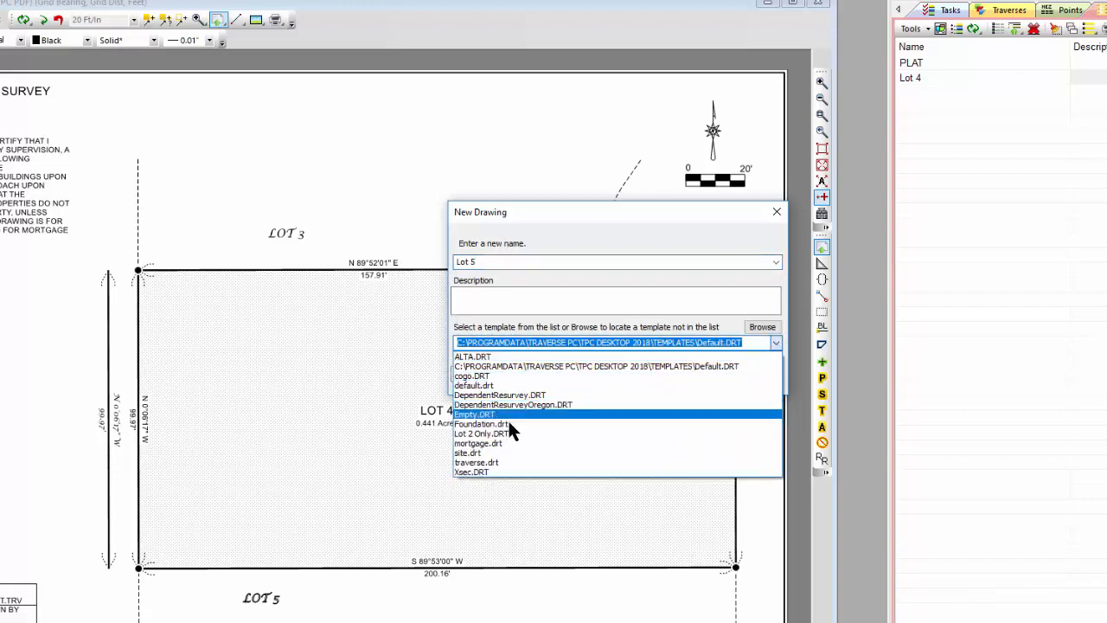
click(507, 443)
click(689, 381)
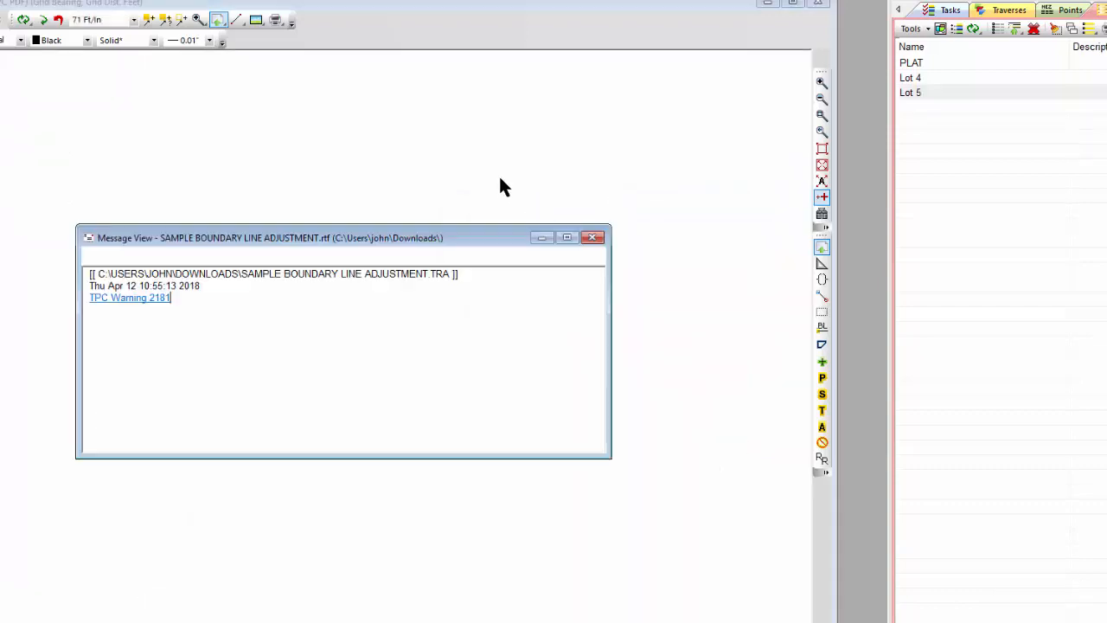
click(592, 237)
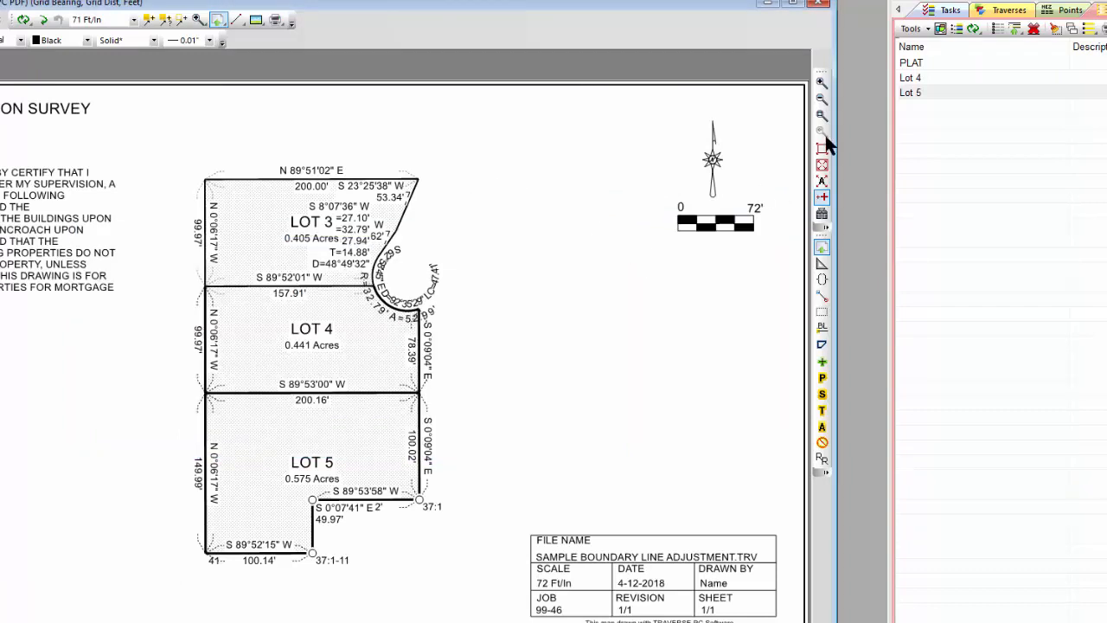
Step: Remove the LOT 3 traverse from the Lot 5 drawing and include the Copy-PROJECTED PIN traverse
click(995, 11)
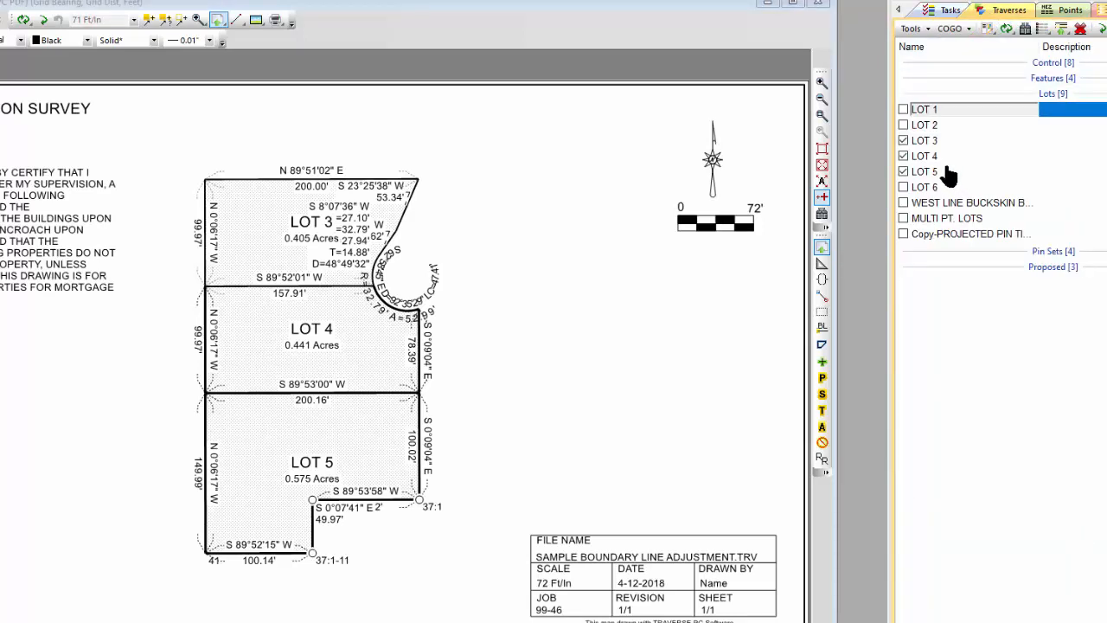
click(903, 140)
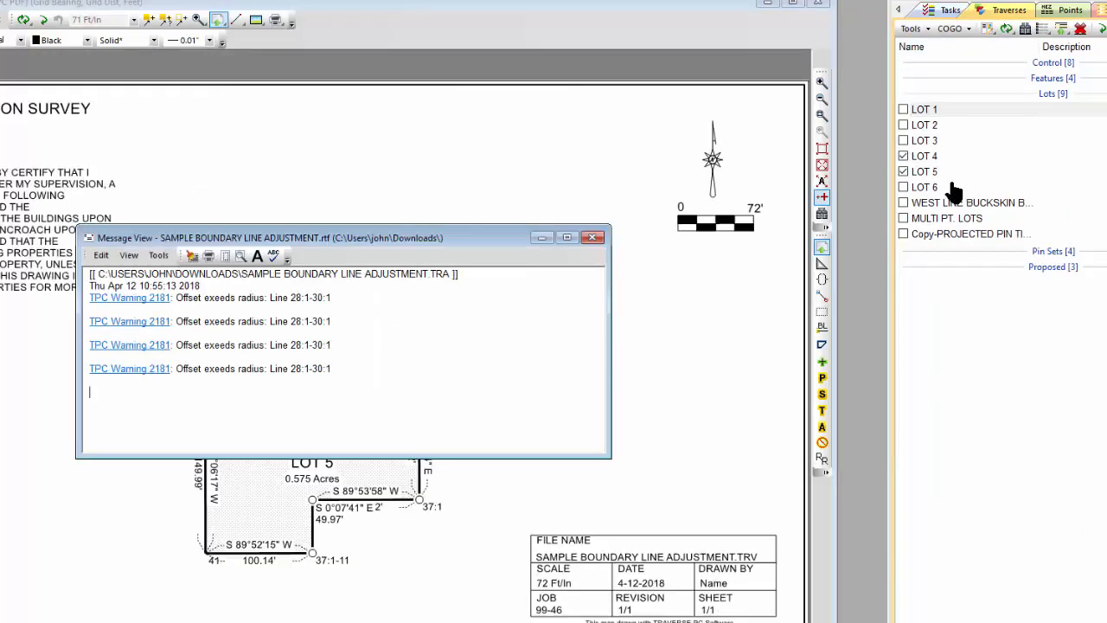
click(592, 237)
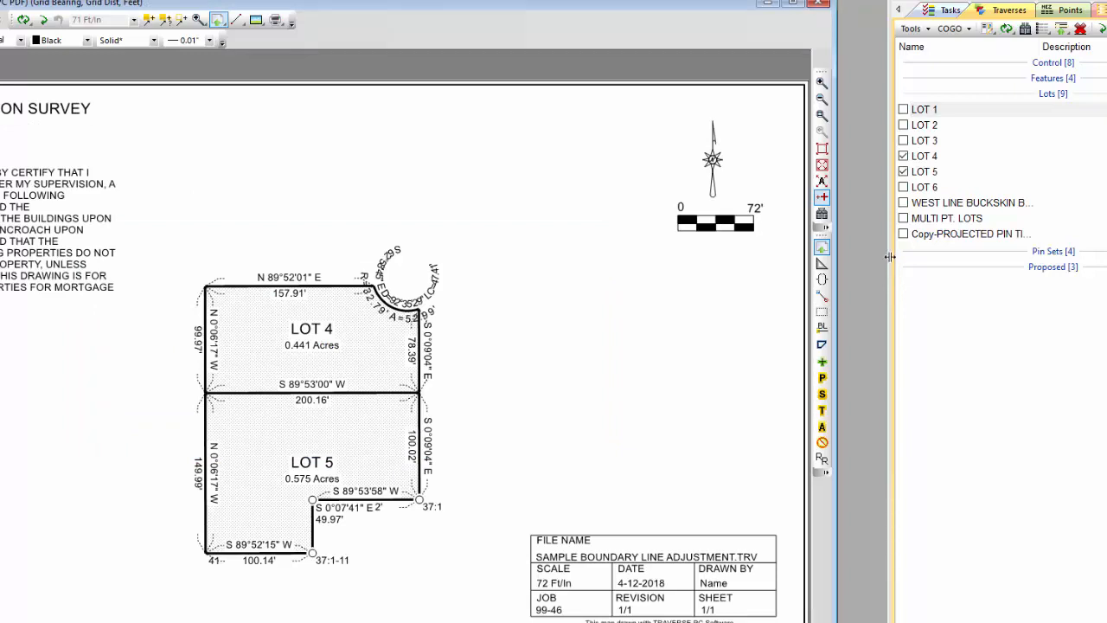
click(903, 233)
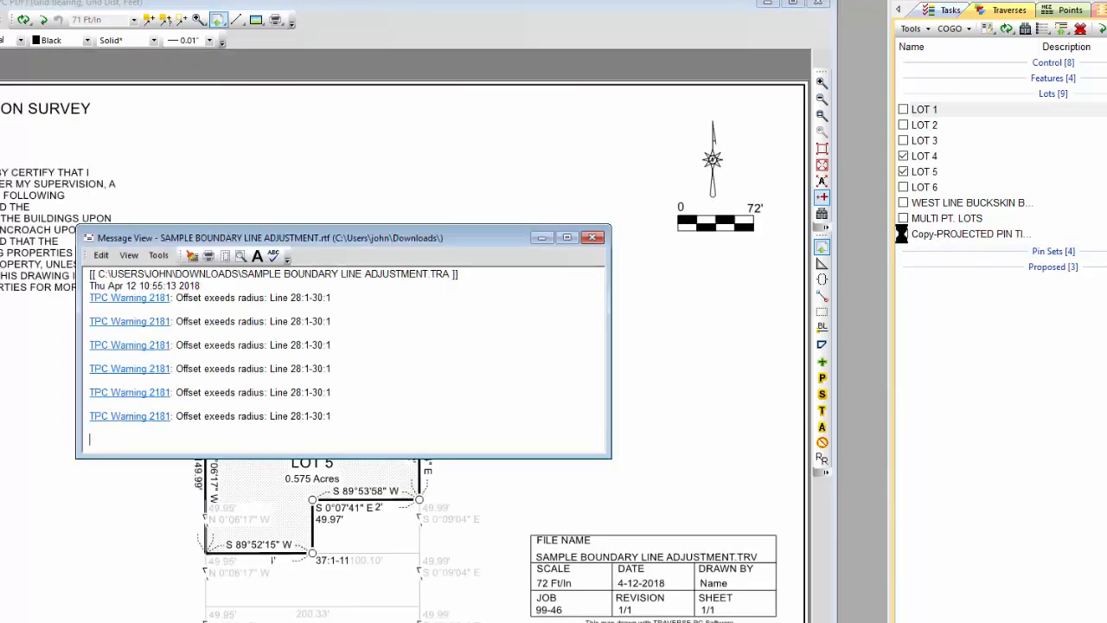
click(592, 237)
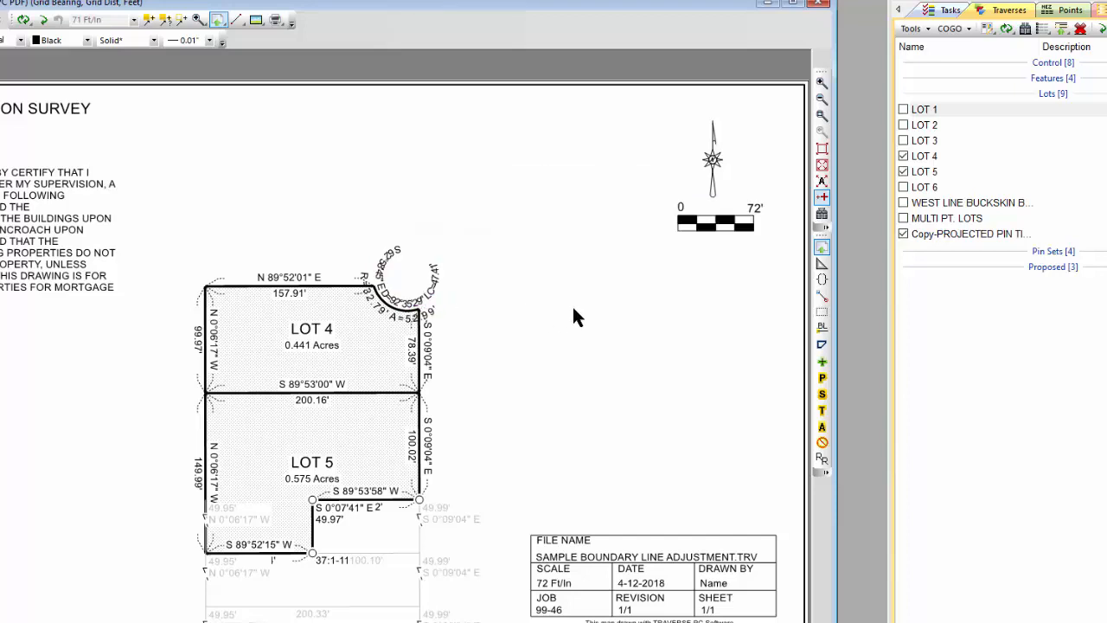
Step: Fit the drawing's extents to a window enclosing LOT 5
right_click(485, 181)
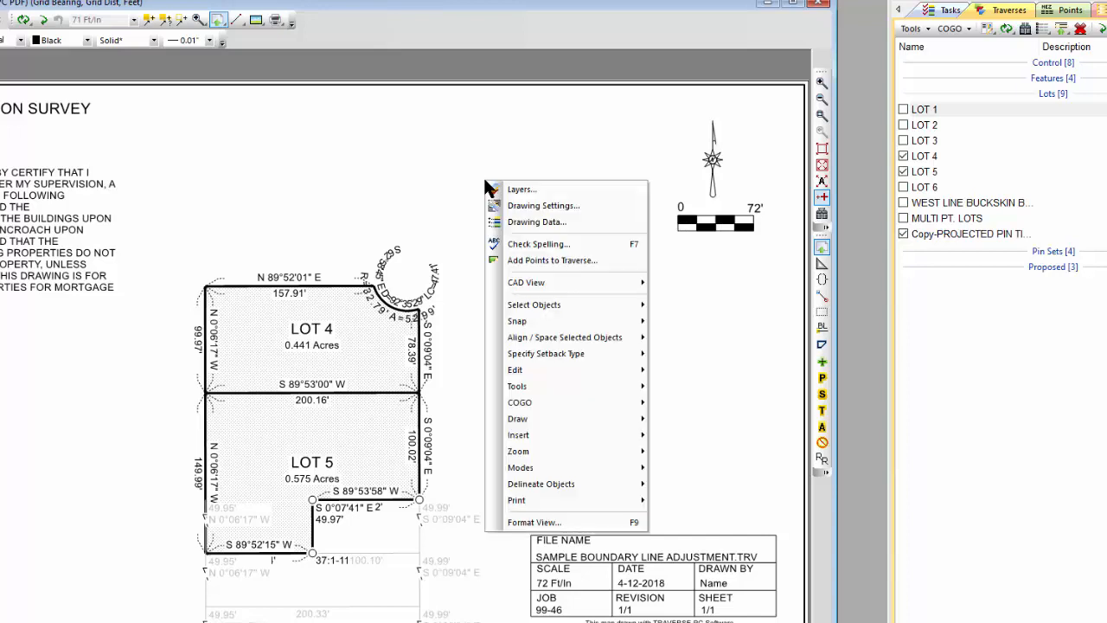
mouse_move(537, 446)
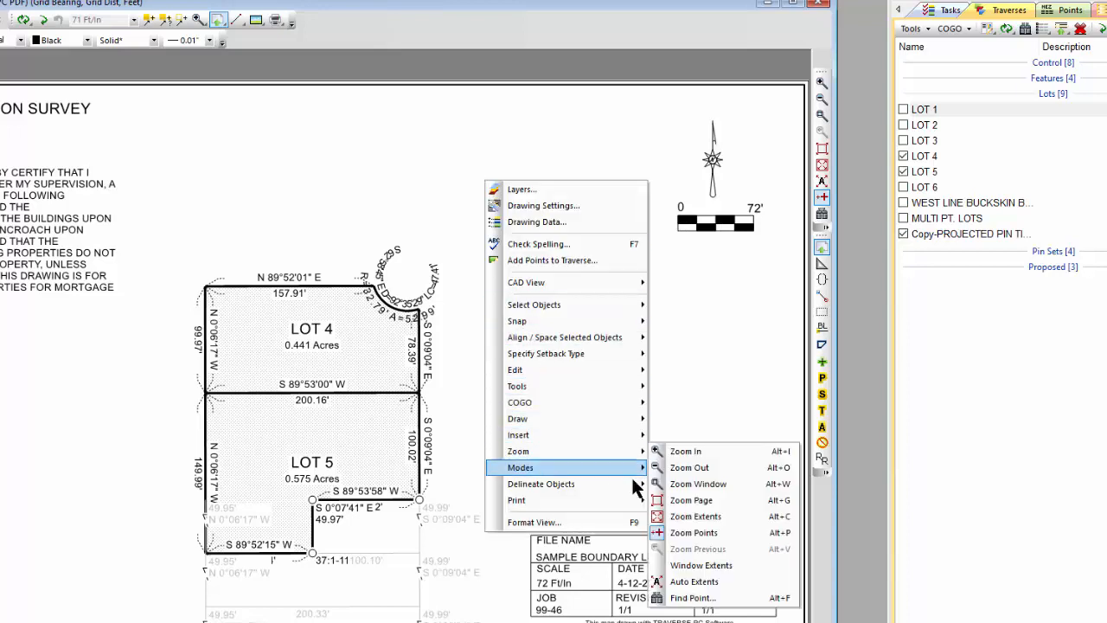
click(702, 564)
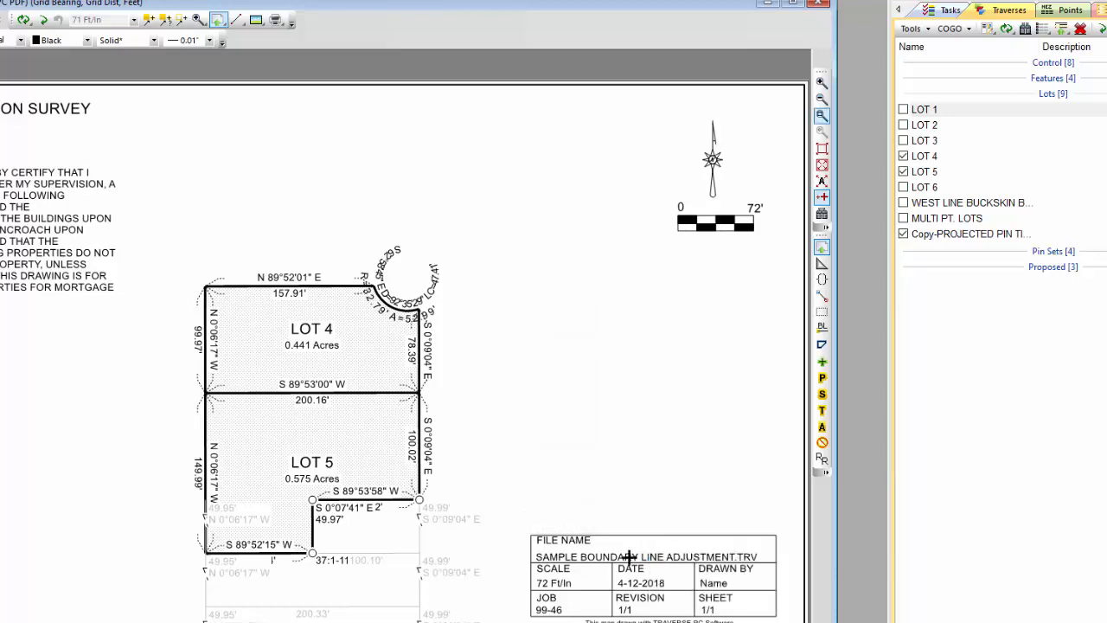
click(165, 350)
click(445, 572)
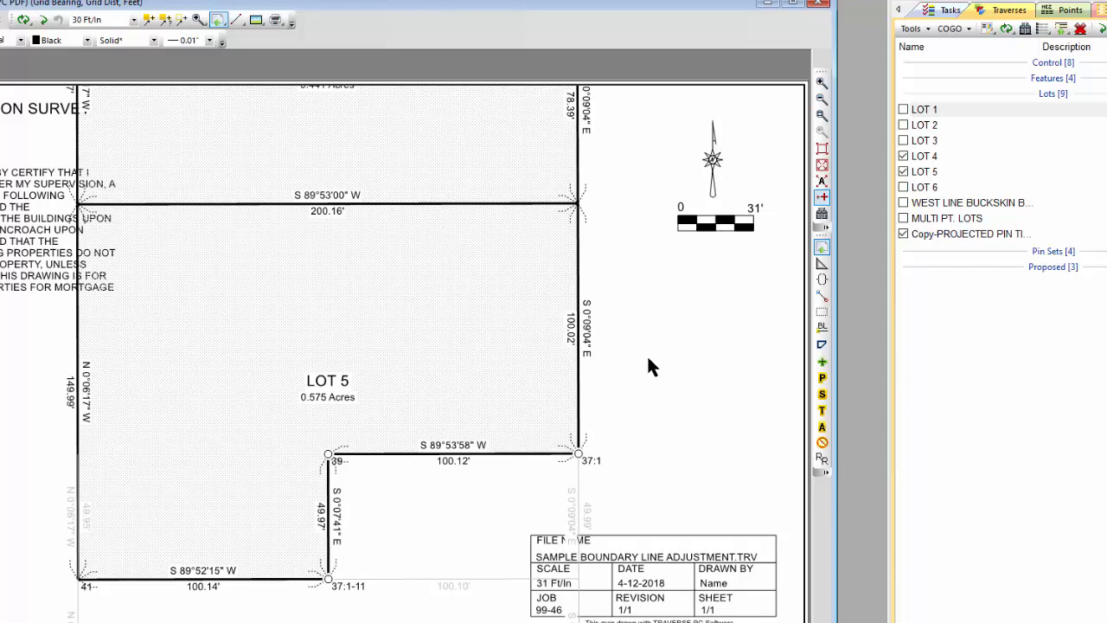
Step: Set the drawing scale to 30 Ft/In and reposition the survey so LOT 5 sits centrally on the sheet
click(134, 19)
click(90, 118)
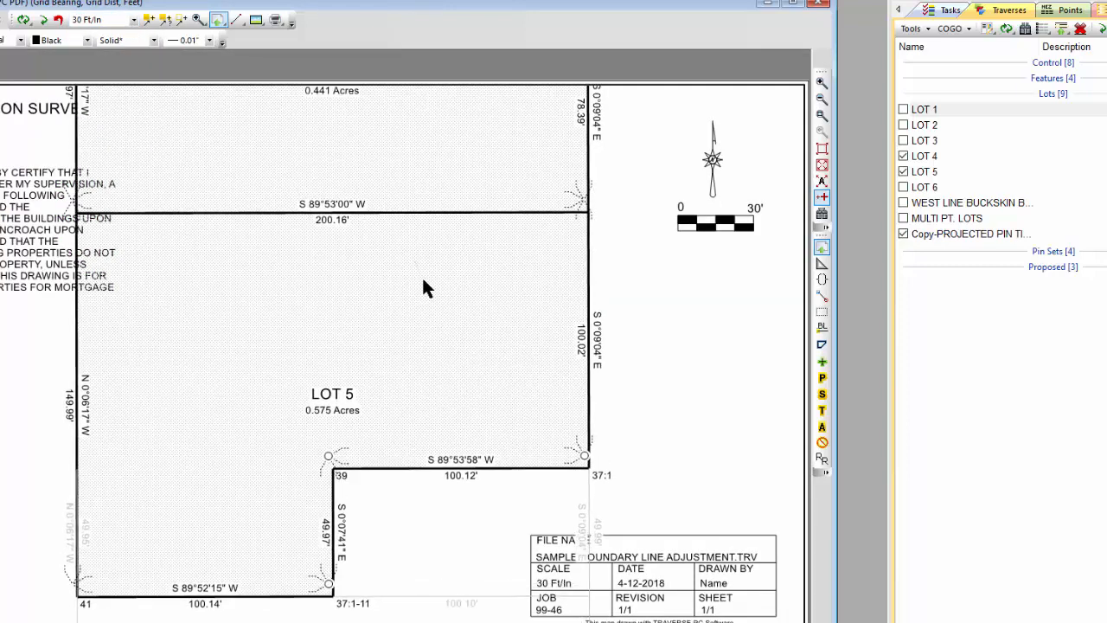
mouse_move(423, 280)
middle_down()
mouse_move(457, 404)
mouse_move(432, 375)
mouse_move(451, 294)
mouse_move(440, 229)
middle_up()
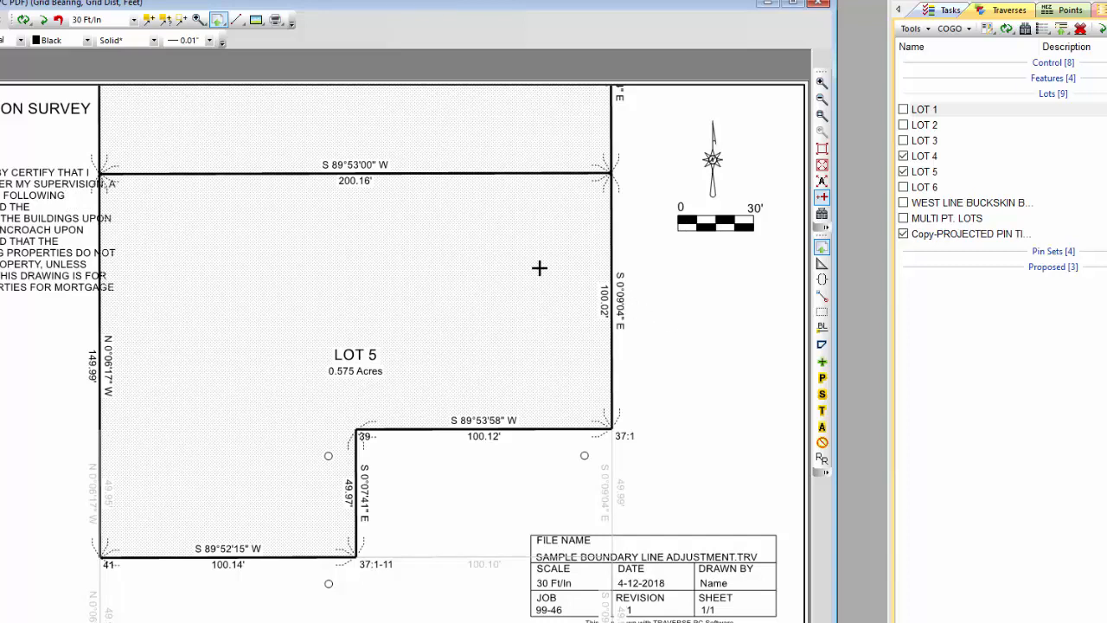
Step: Draw a rectangle enclosing LOT 5 and clip the survey space to it, turning off the rectangle's visible line
click(233, 19)
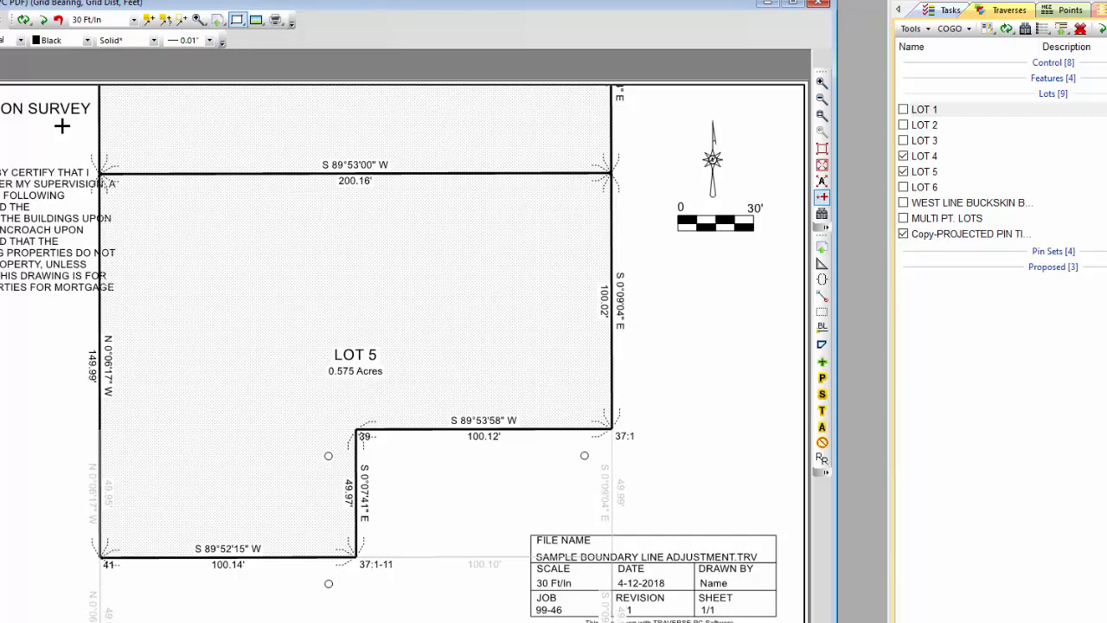
drag(62, 126, 647, 606)
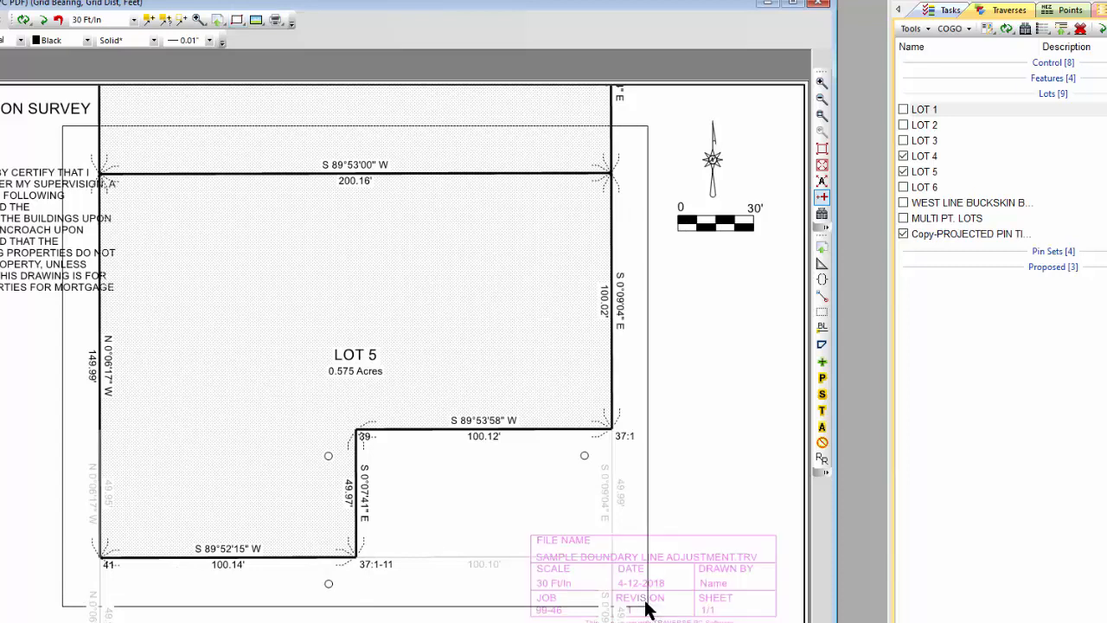
right_click(646, 354)
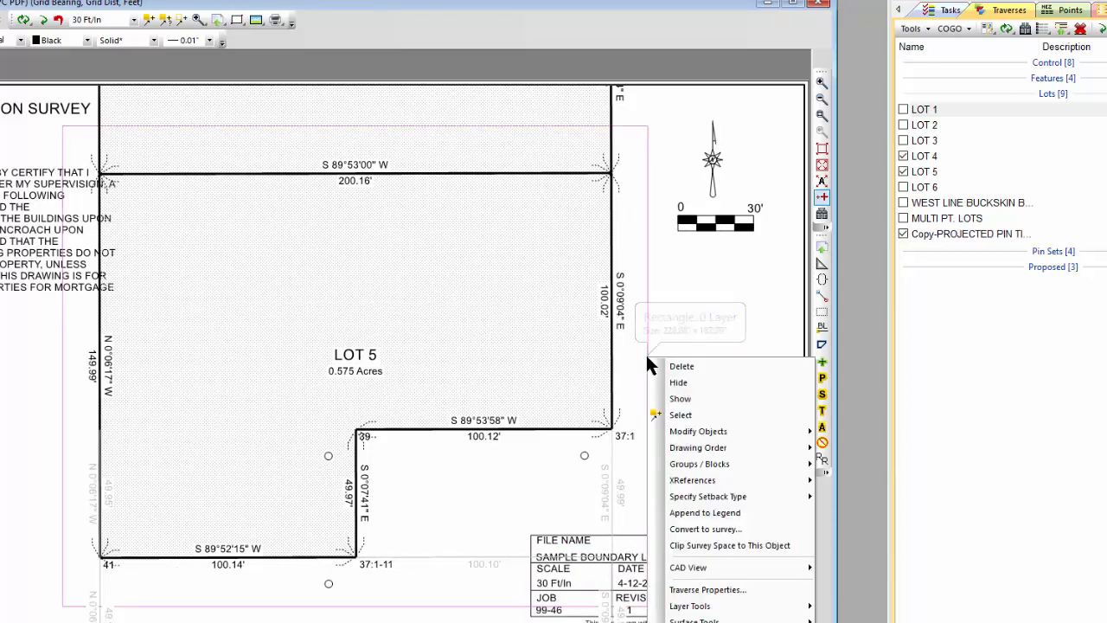
click(700, 545)
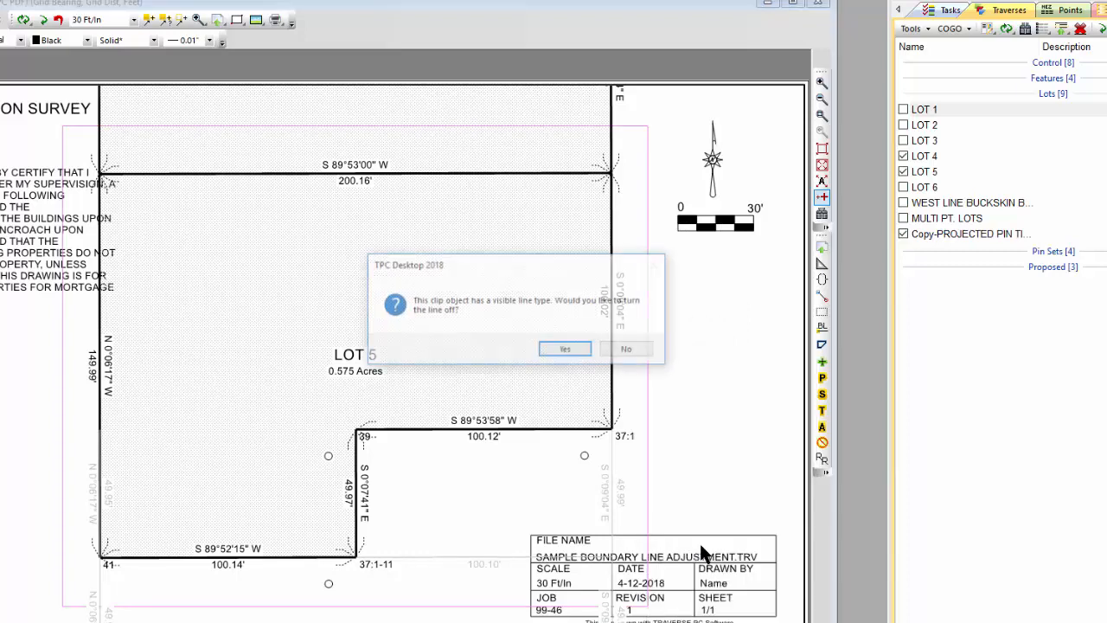
click(567, 350)
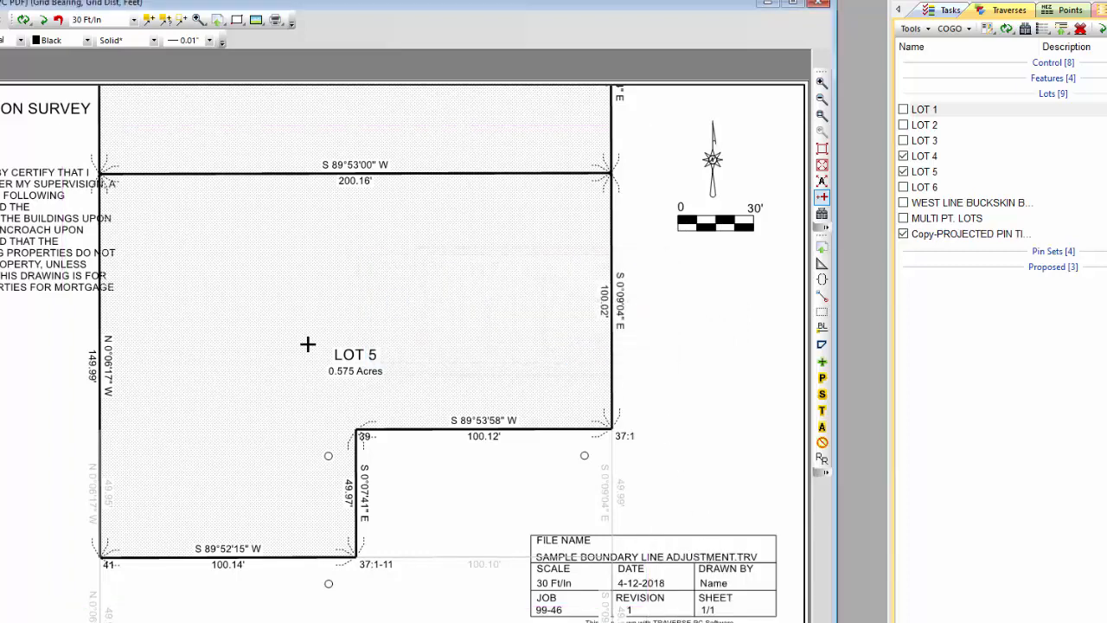
Step: Turn on clipping for all predefined layers from TPCFills through TPCSymbols
click(2, 19)
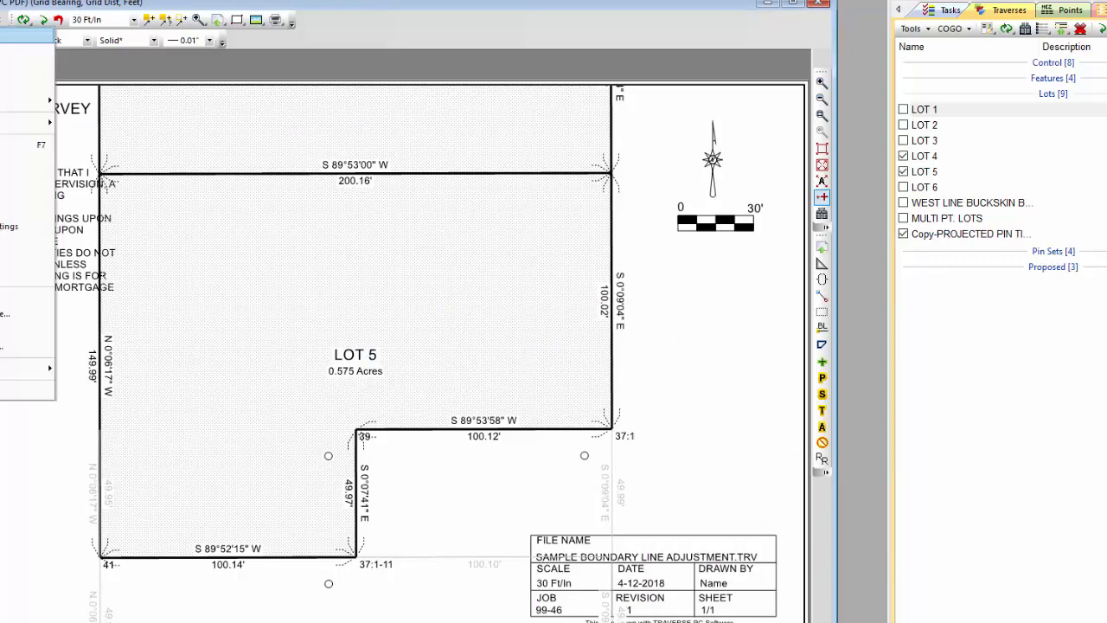
click(3, 36)
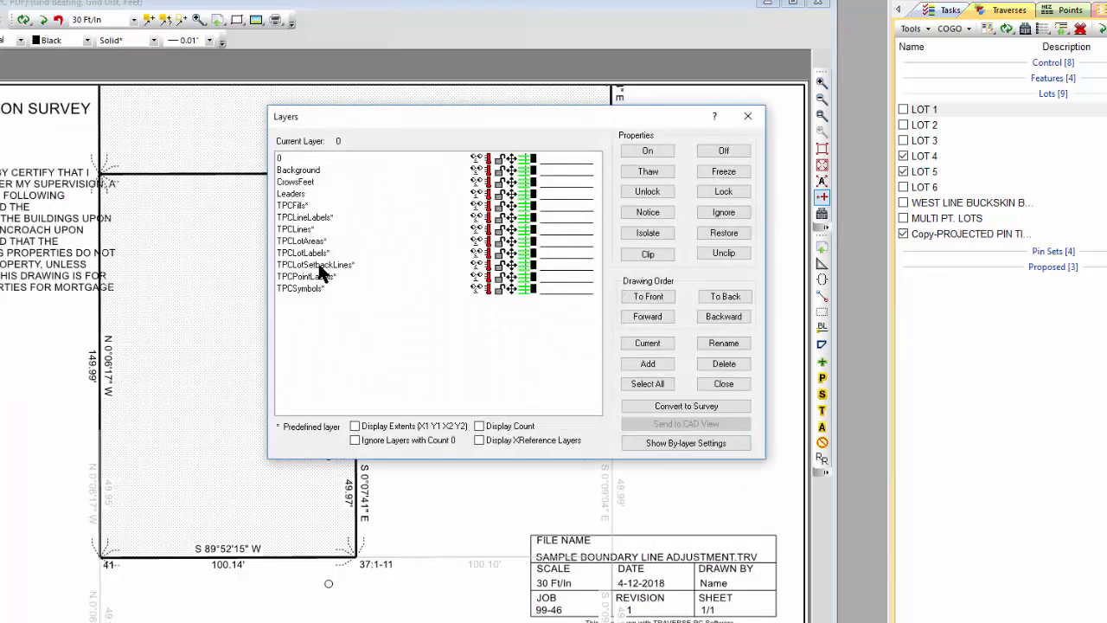
click(296, 208)
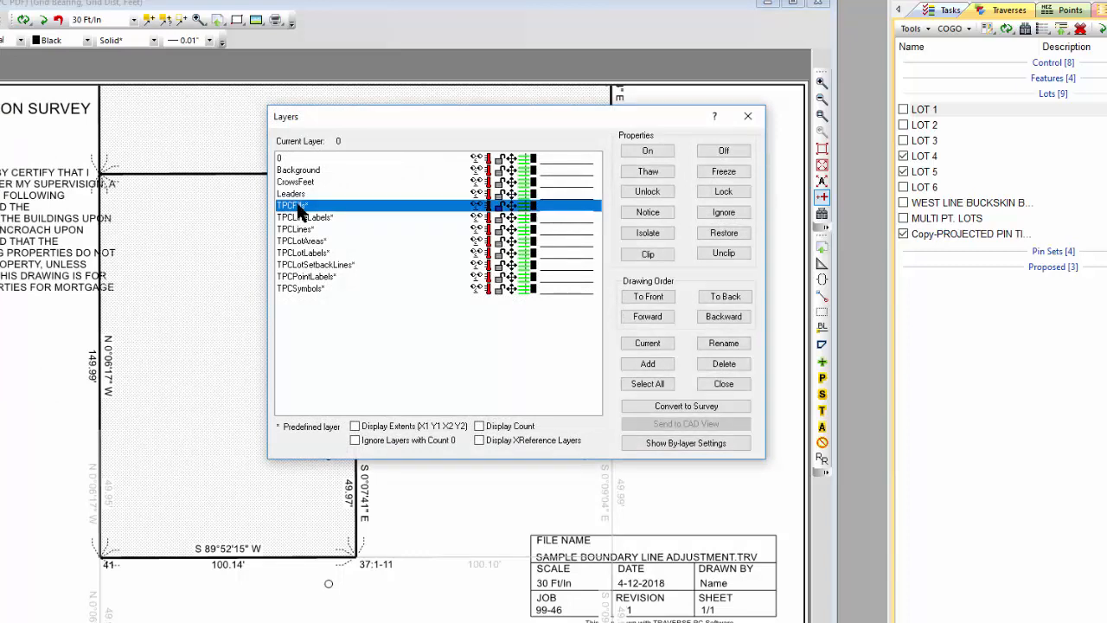
shift+click(304, 288)
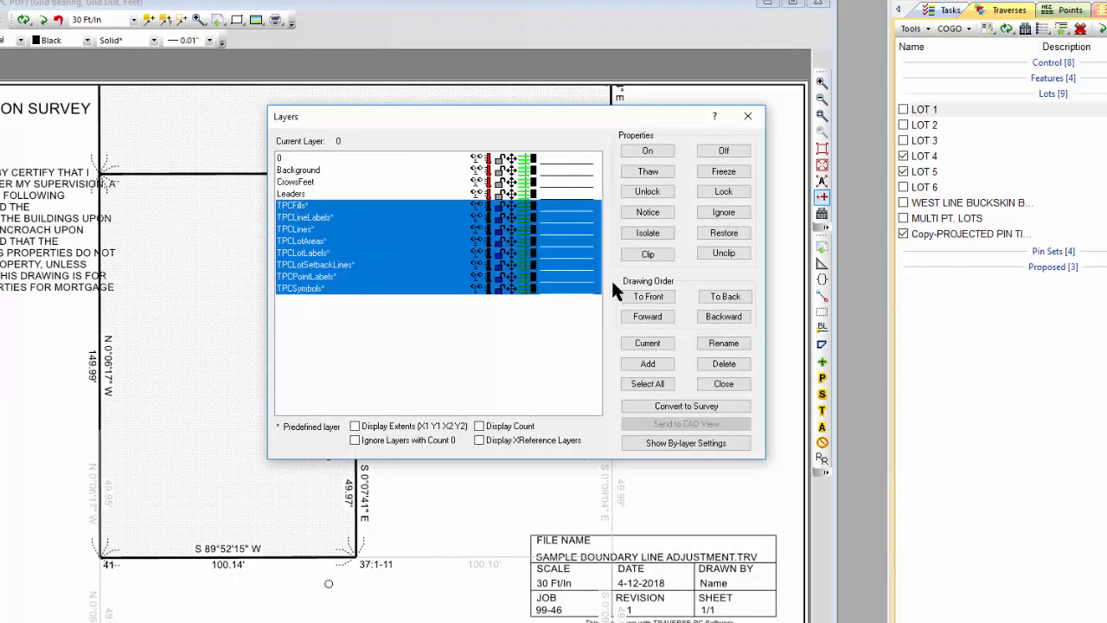
click(640, 253)
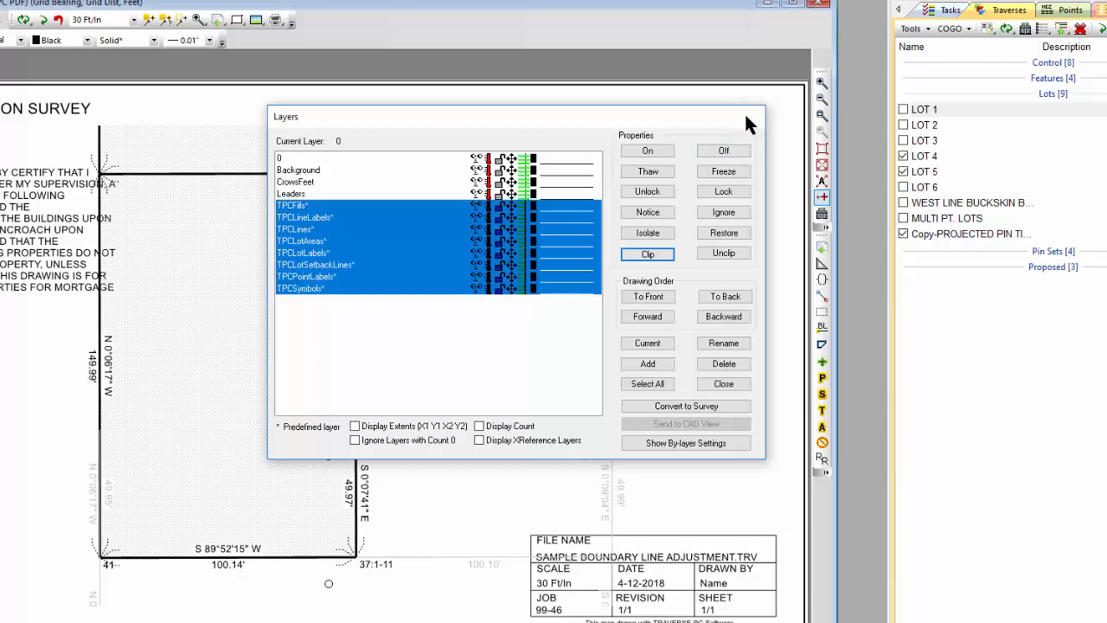
click(747, 115)
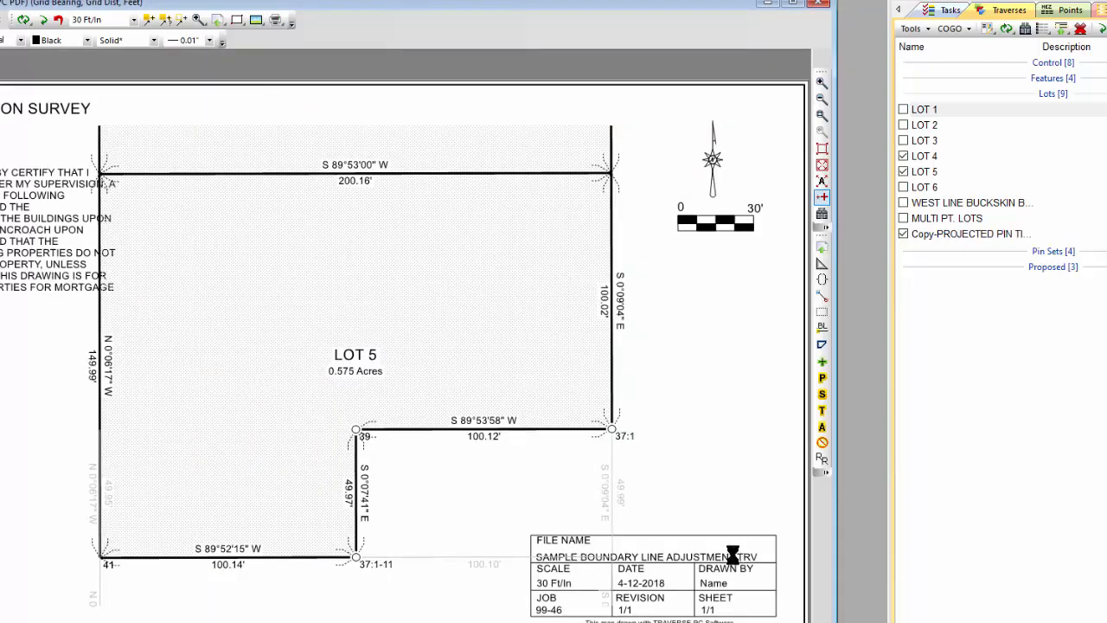
Step: Move the title block to the lower-left part of the sheet and shift the survey slightly east and south
drag(731, 553, 32, 562)
drag(421, 281, 476, 298)
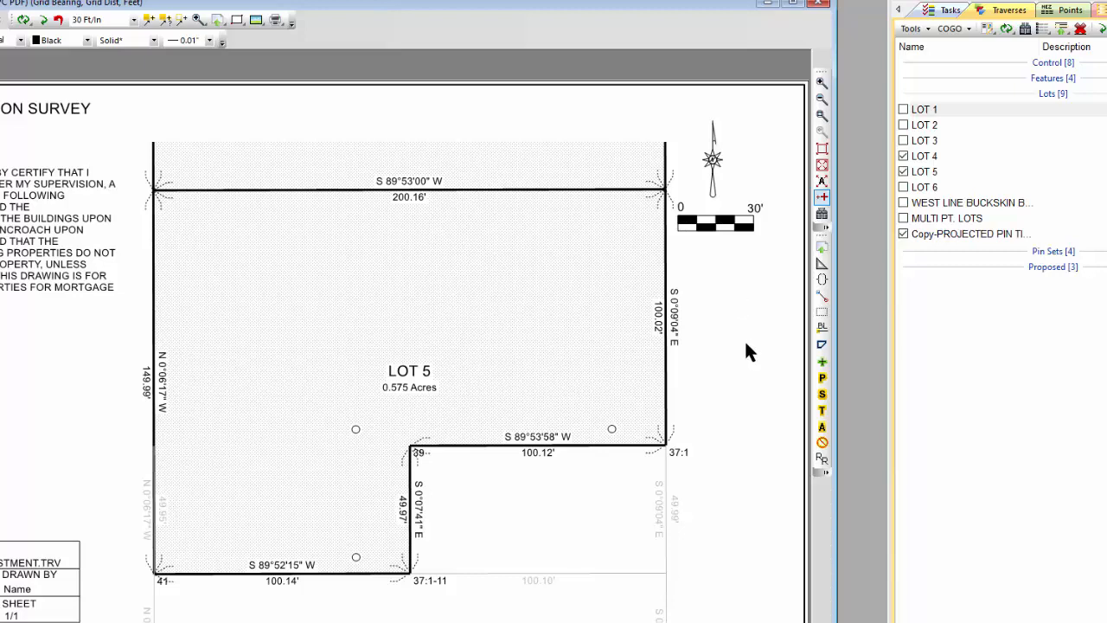
mouse_move(665, 508)
Step: Recall the saved Adjacent Lots settings for the control points of the LOT 4 traverse
mouse_move(157, 159)
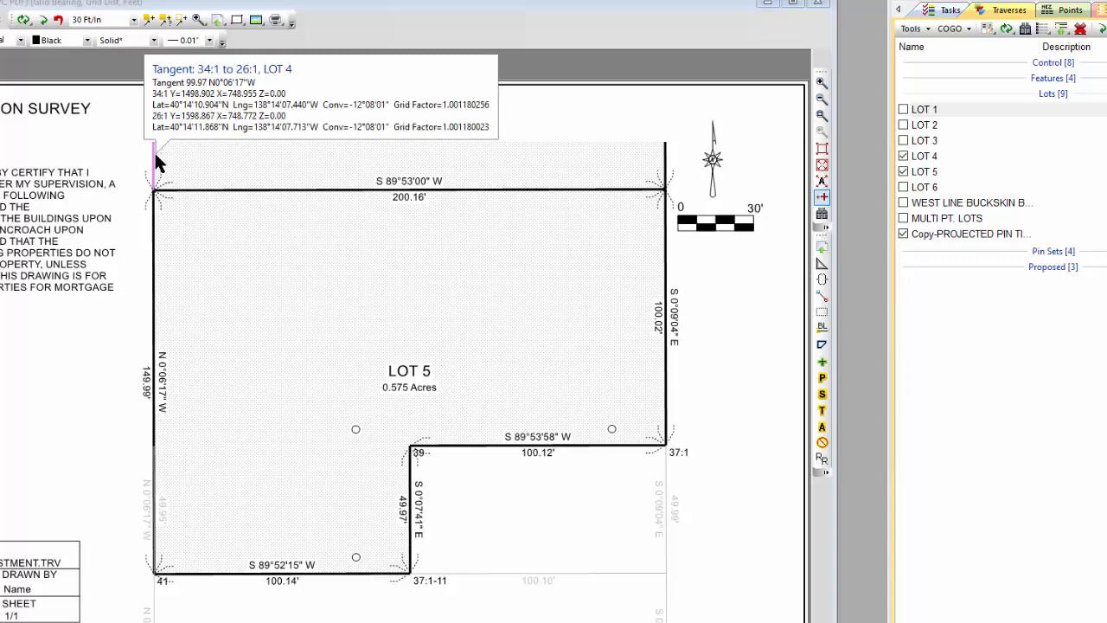
double_click(156, 163)
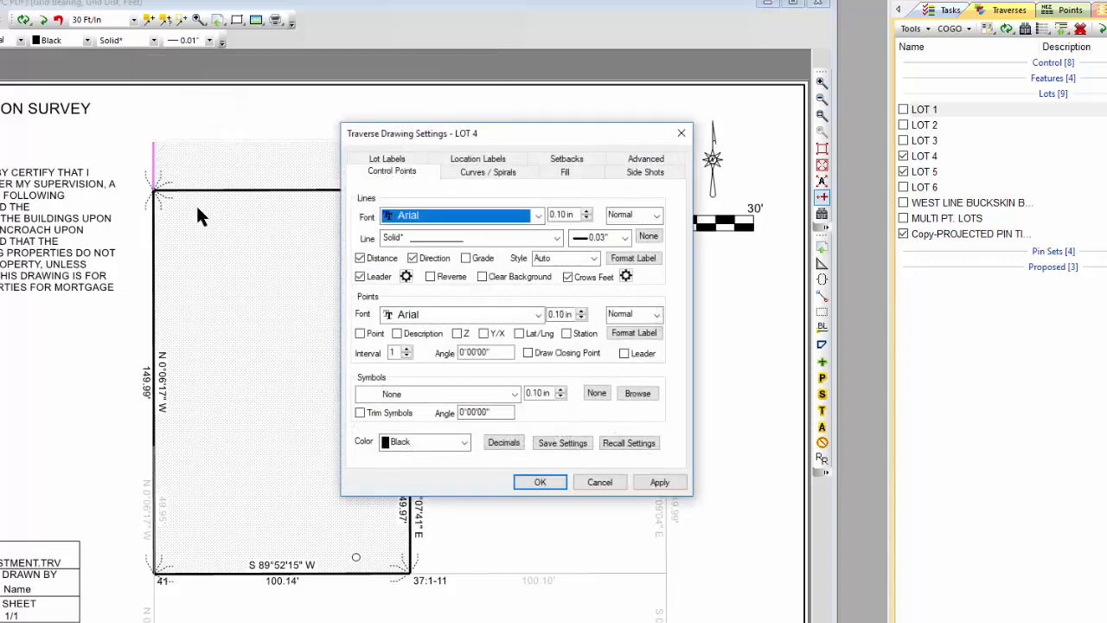
click(608, 445)
click(609, 313)
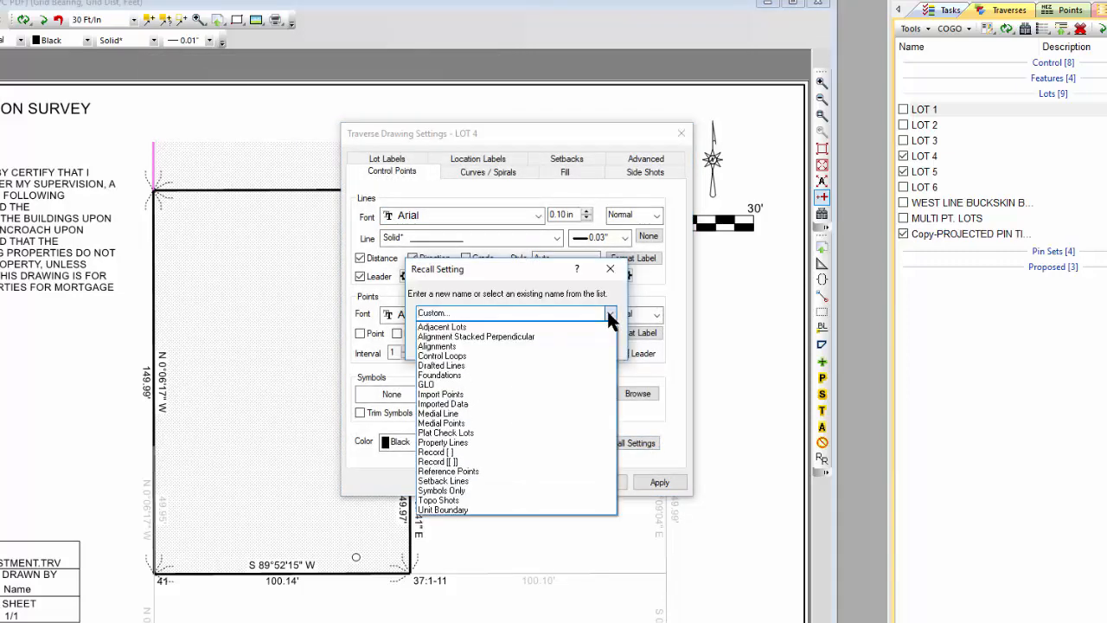
click(447, 327)
click(542, 343)
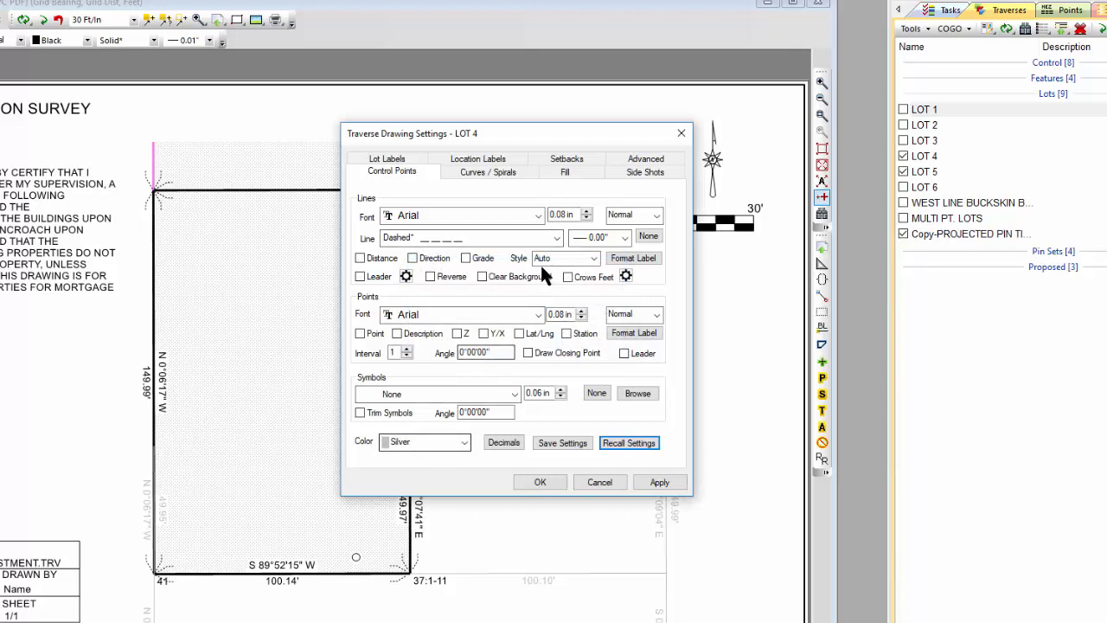
Step: Make LOT 4's control point and lot label settings unique to this drawing
click(628, 158)
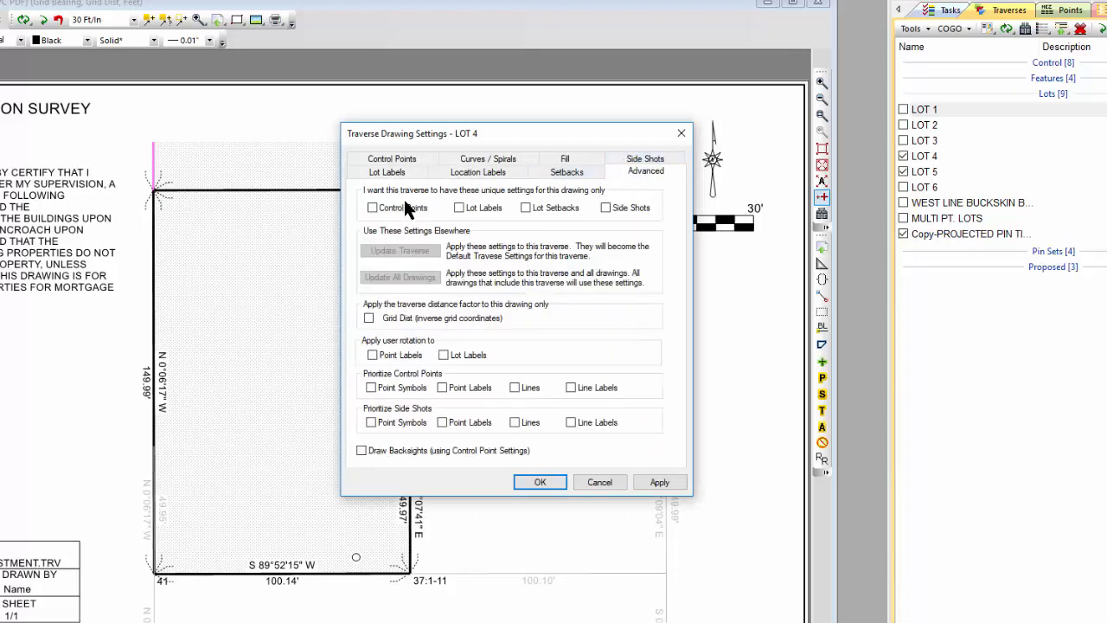
click(389, 207)
click(459, 207)
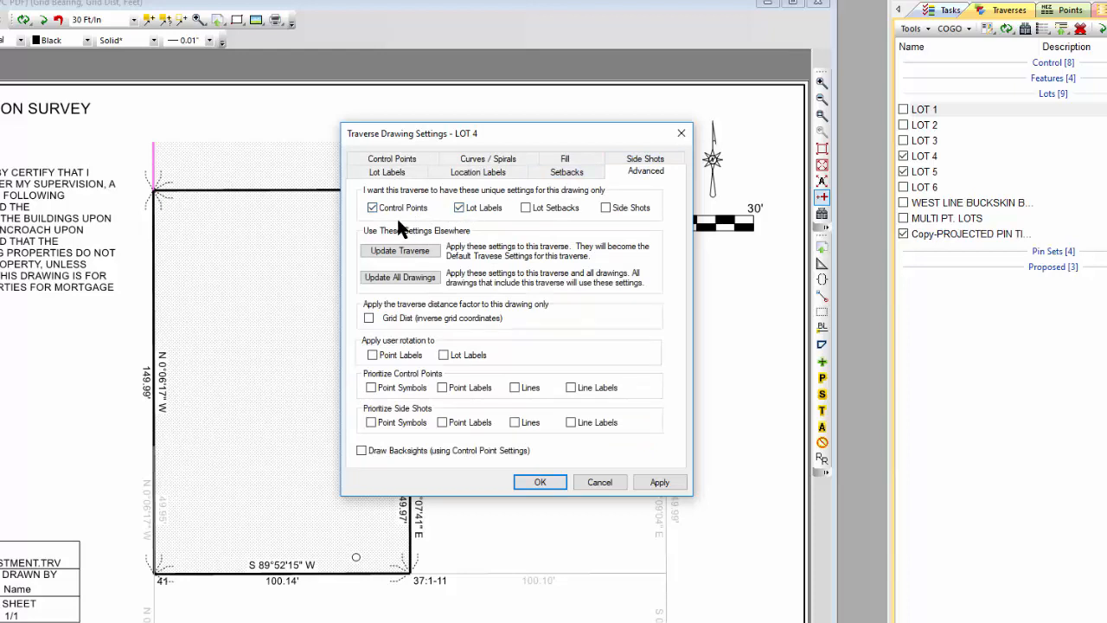
Step: Turn on the name in LOT 4's lot labels as outline only and apply the traverse drawing settings
click(387, 173)
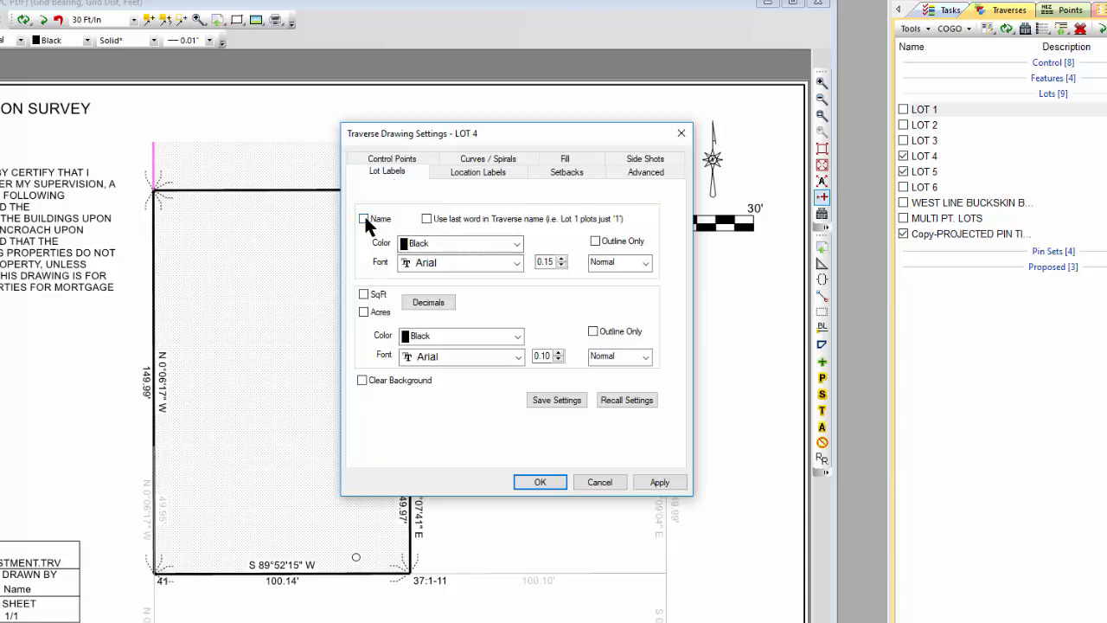
click(365, 219)
click(595, 241)
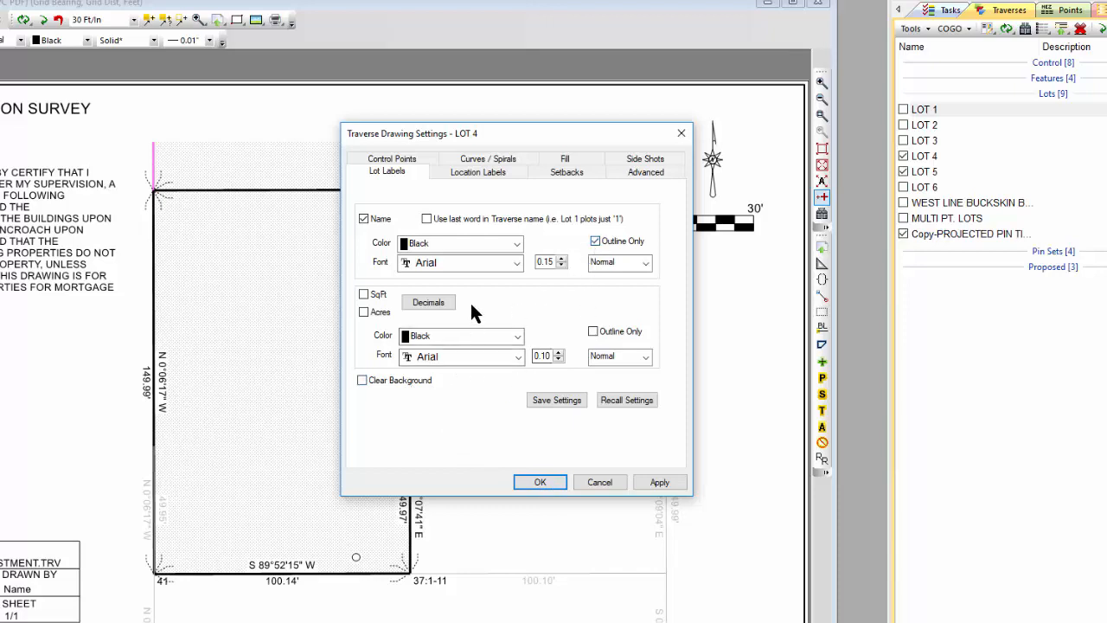
click(541, 481)
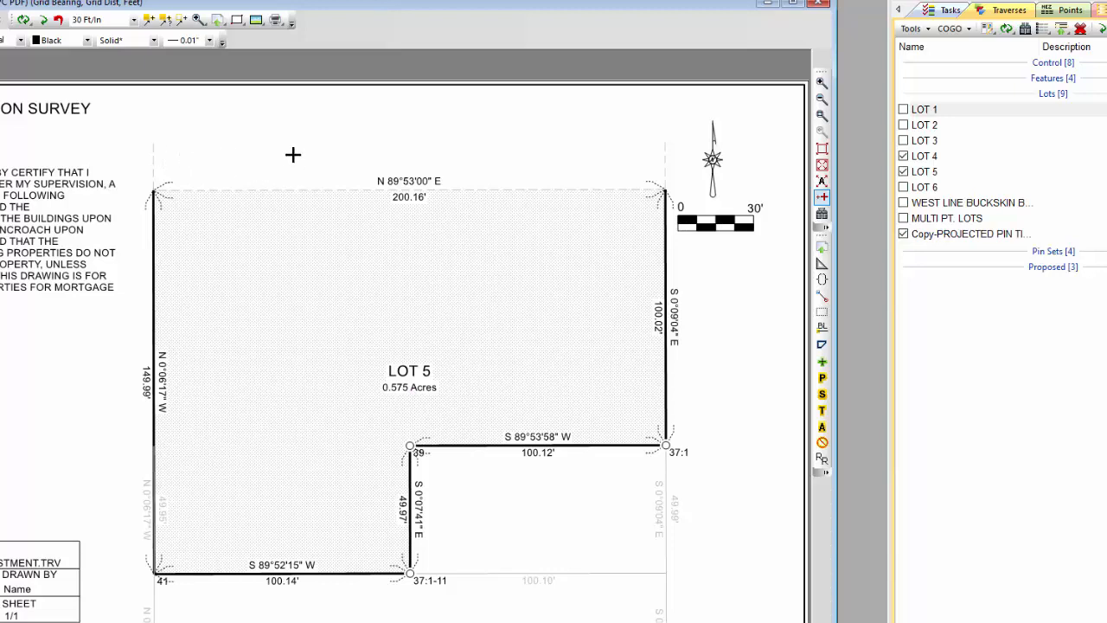
Step: Make the LOT 5 traverse's control point and lot label settings unique to this drawing
mouse_move(289, 193)
mouse_move(394, 379)
mouse_move(405, 193)
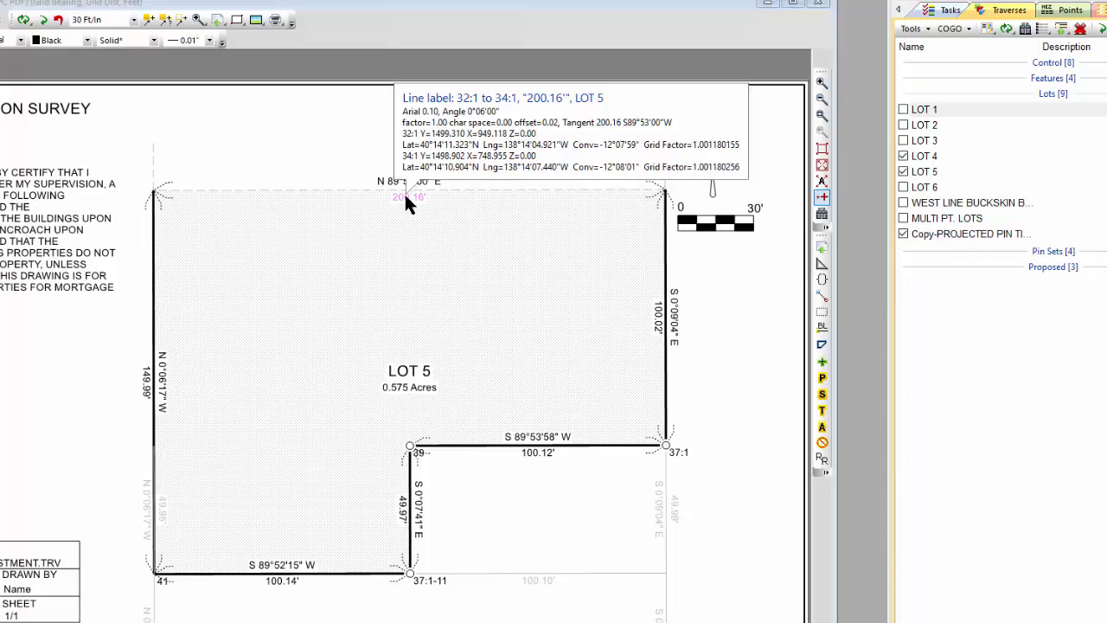
double_click(404, 192)
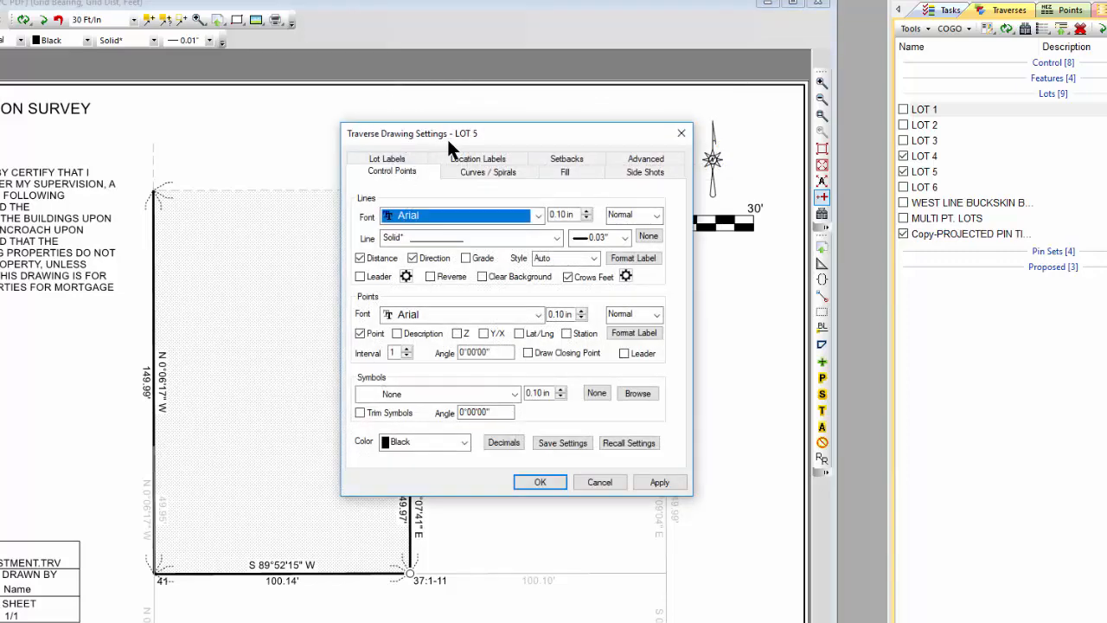
click(648, 161)
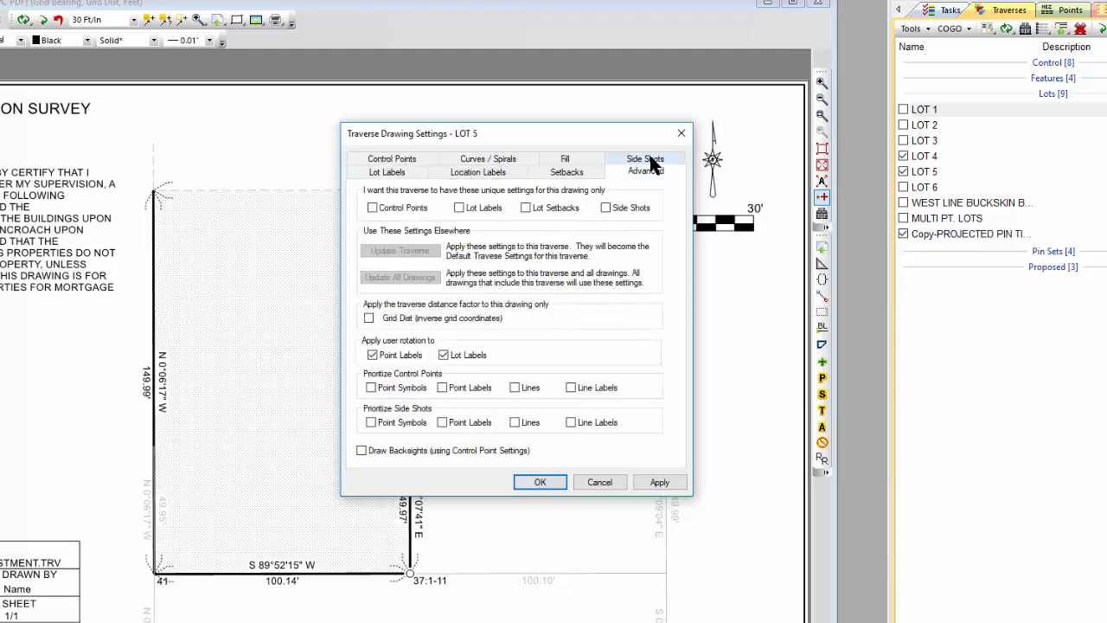
click(389, 207)
click(459, 208)
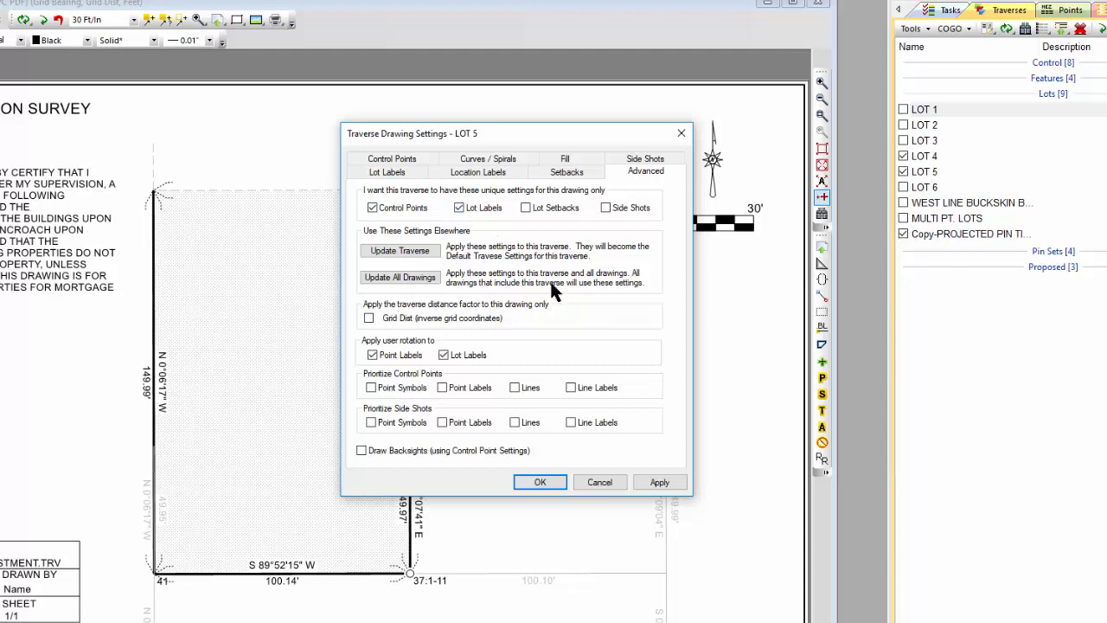
click(407, 394)
Step: Set the control point symbol of the LOT 5 traverse to Set Rebar and apply the settings
click(407, 160)
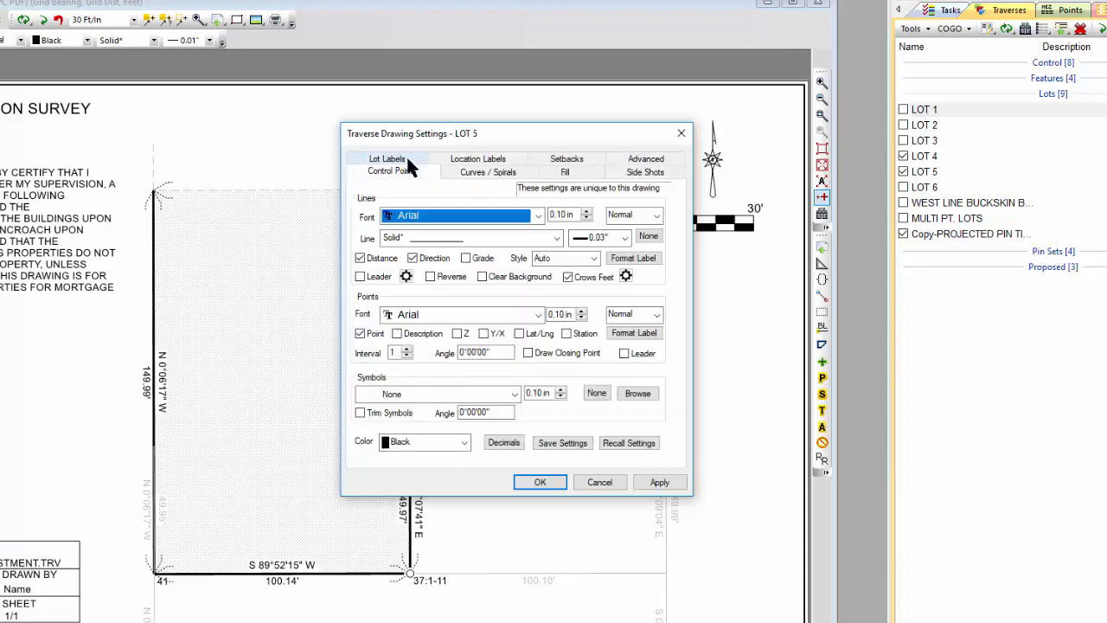
click(507, 395)
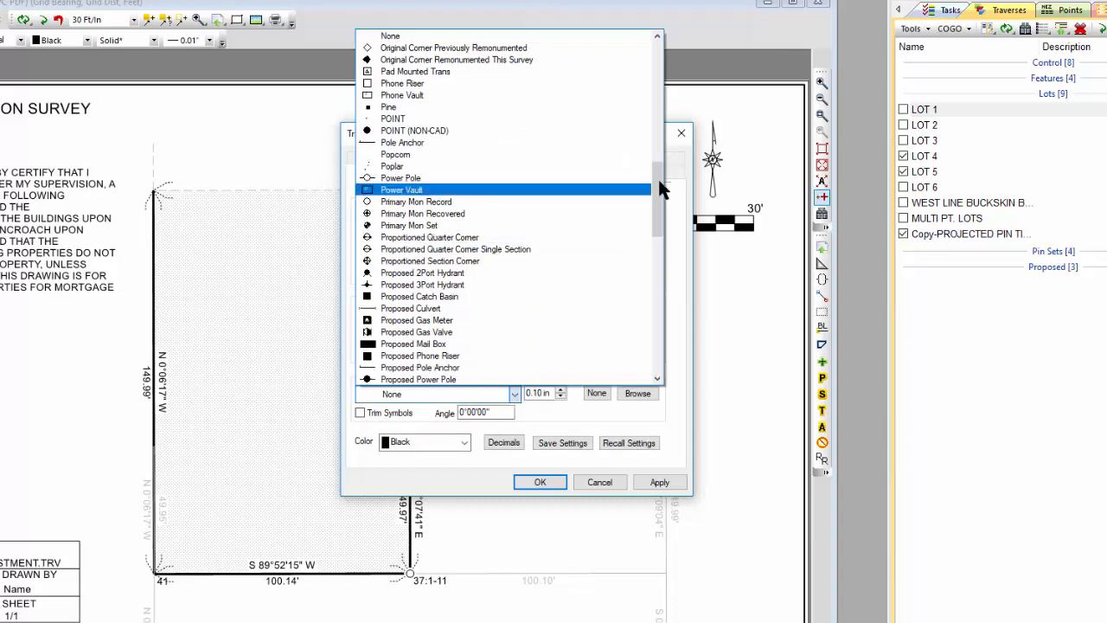
drag(659, 189, 657, 275)
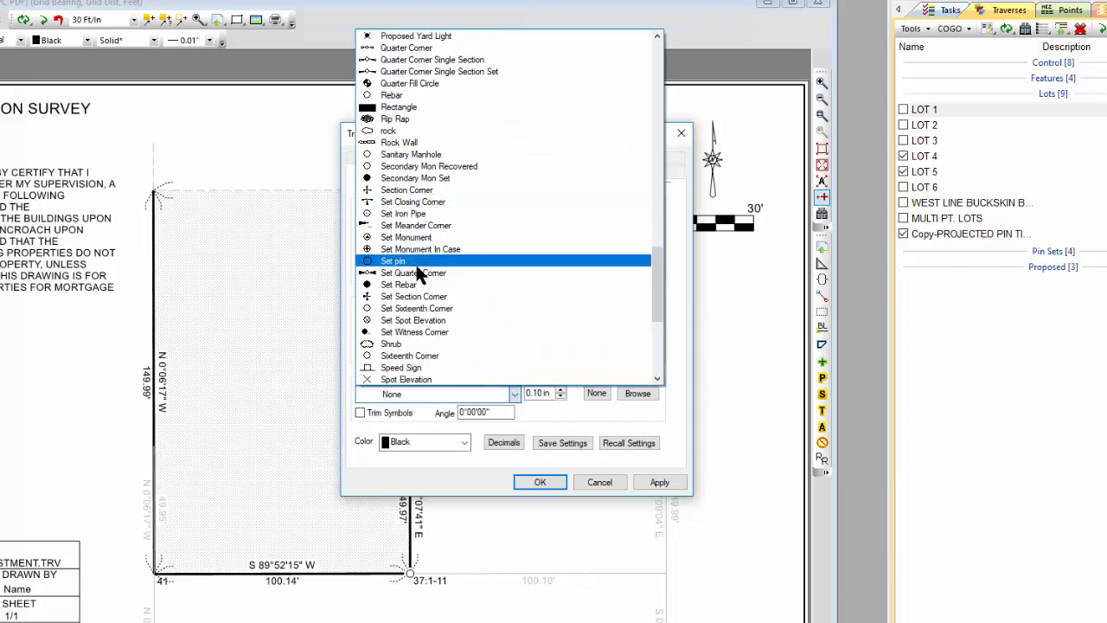
click(404, 283)
click(549, 481)
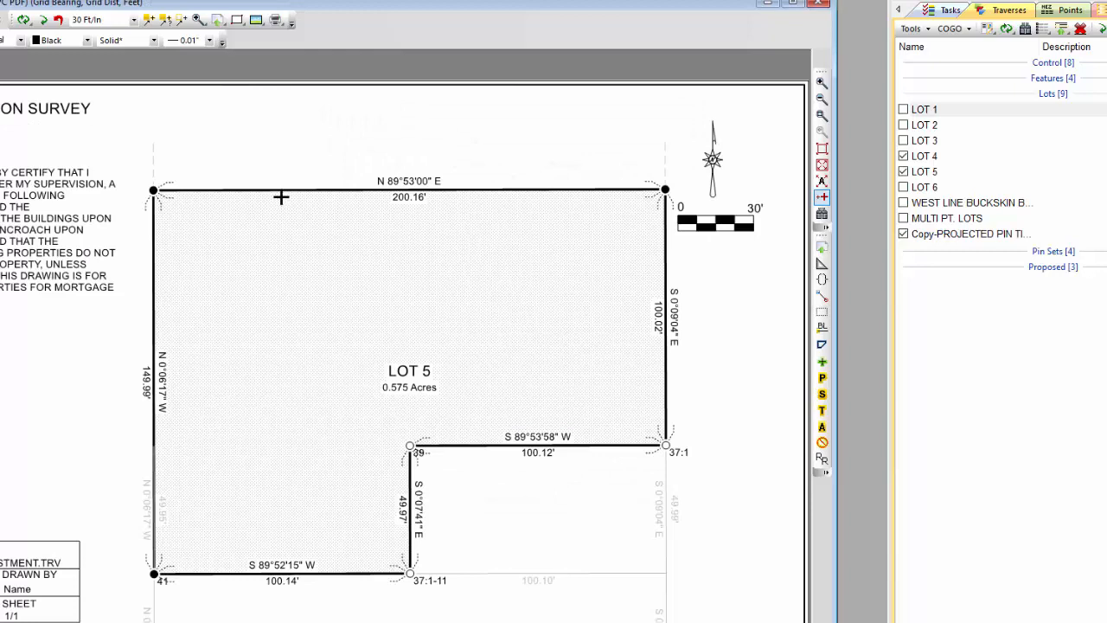
Step: Compare how the lines and symbols of LOT 4 and LOT 5 are drawn across the PLAT, Lot 4 and Lot 5 drawings
mouse_move(282, 190)
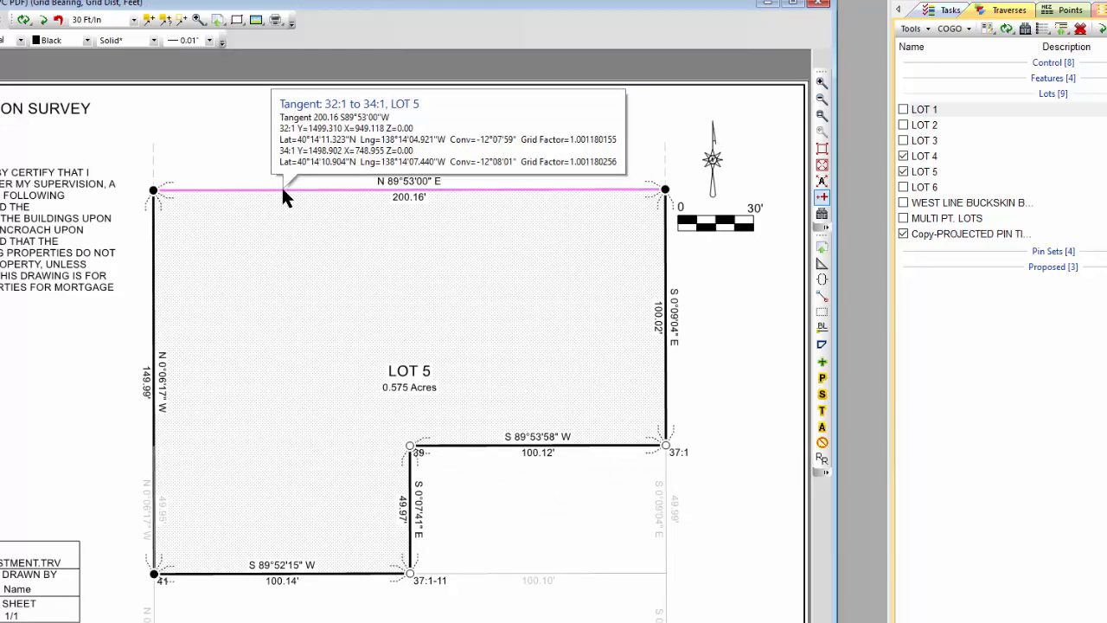
mouse_move(152, 159)
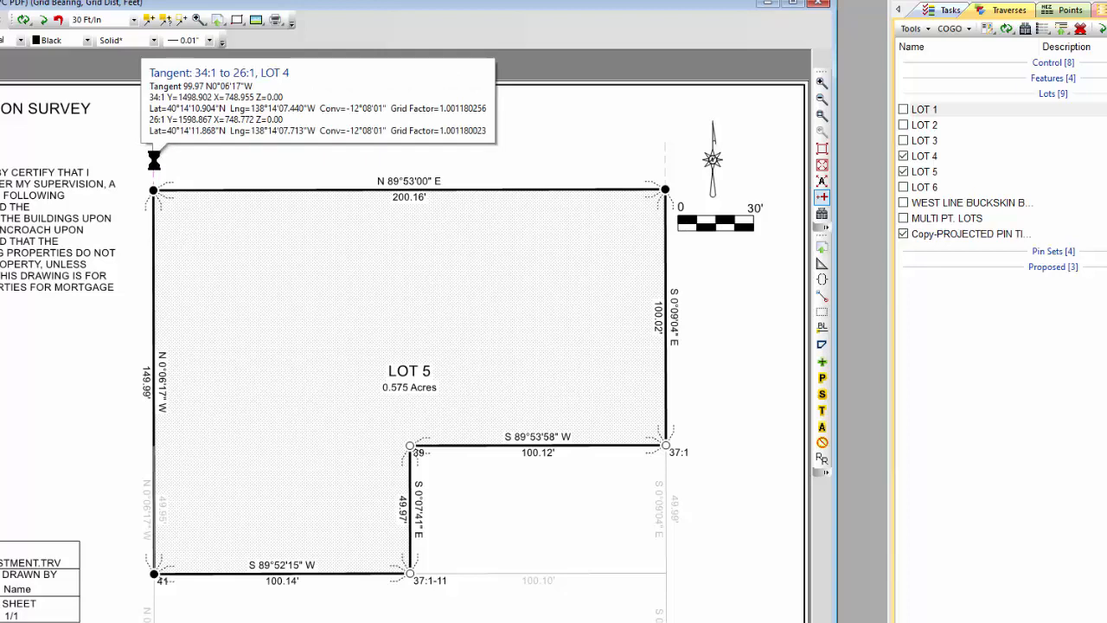
mouse_move(238, 188)
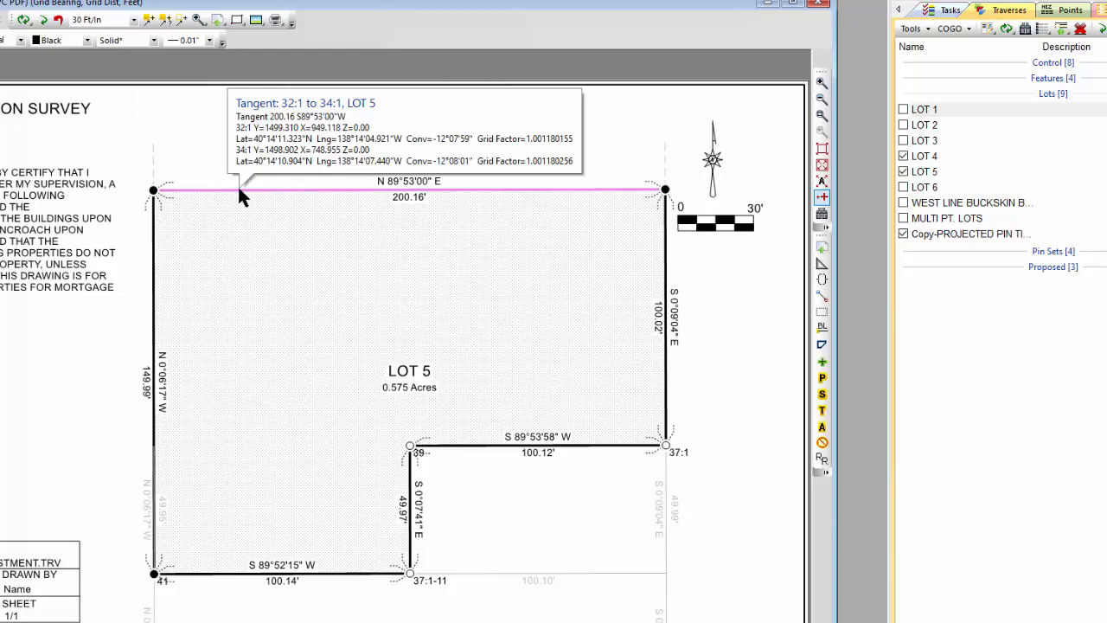
mouse_move(154, 191)
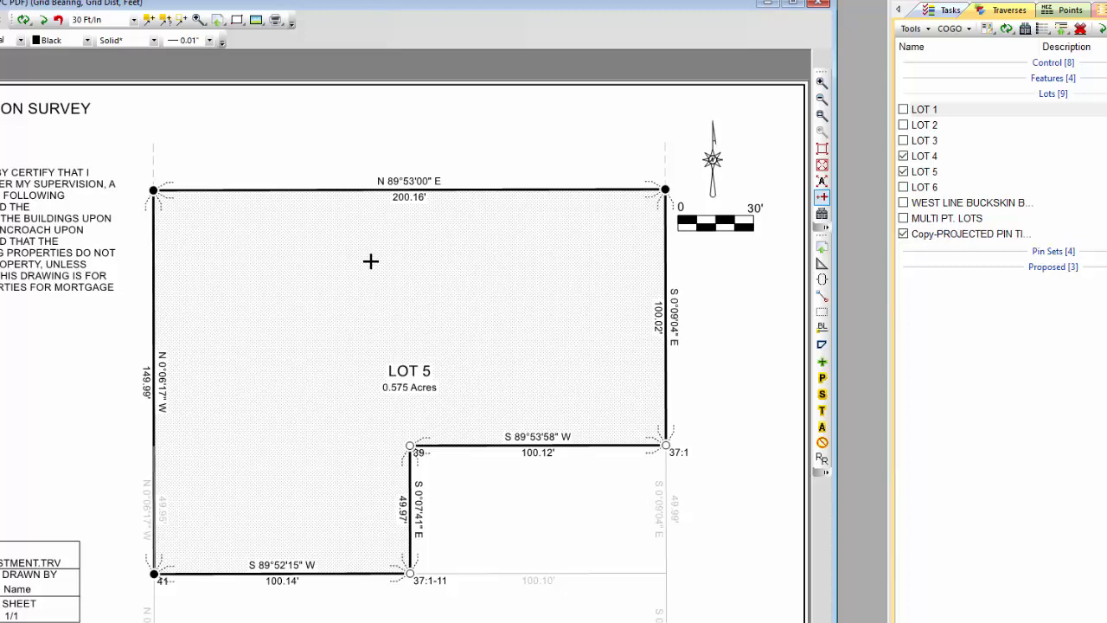
click(1102, 10)
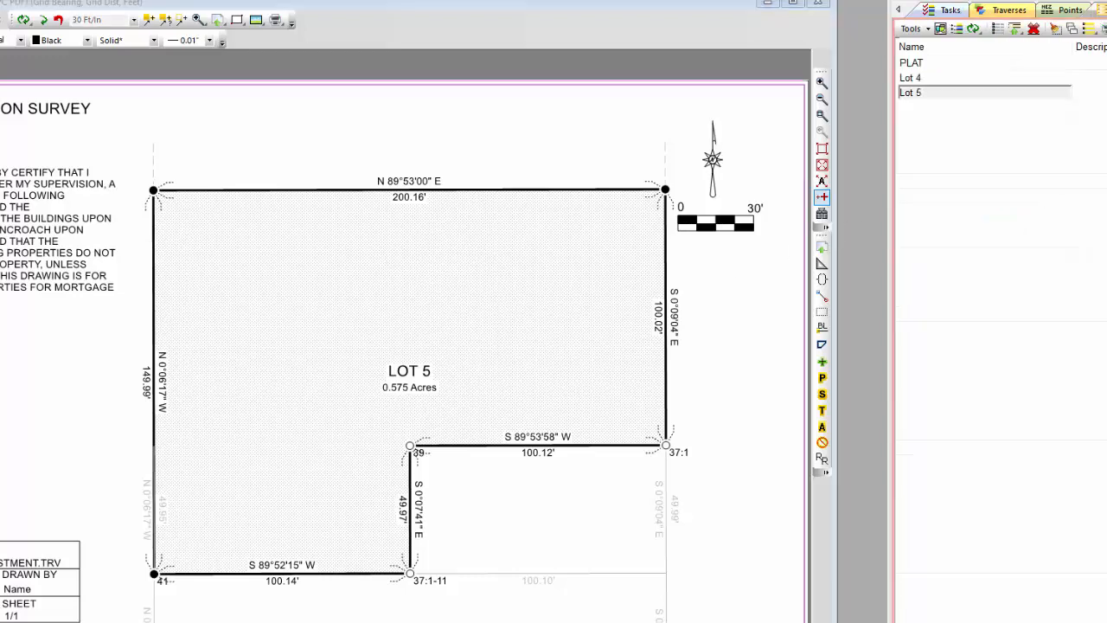
click(945, 65)
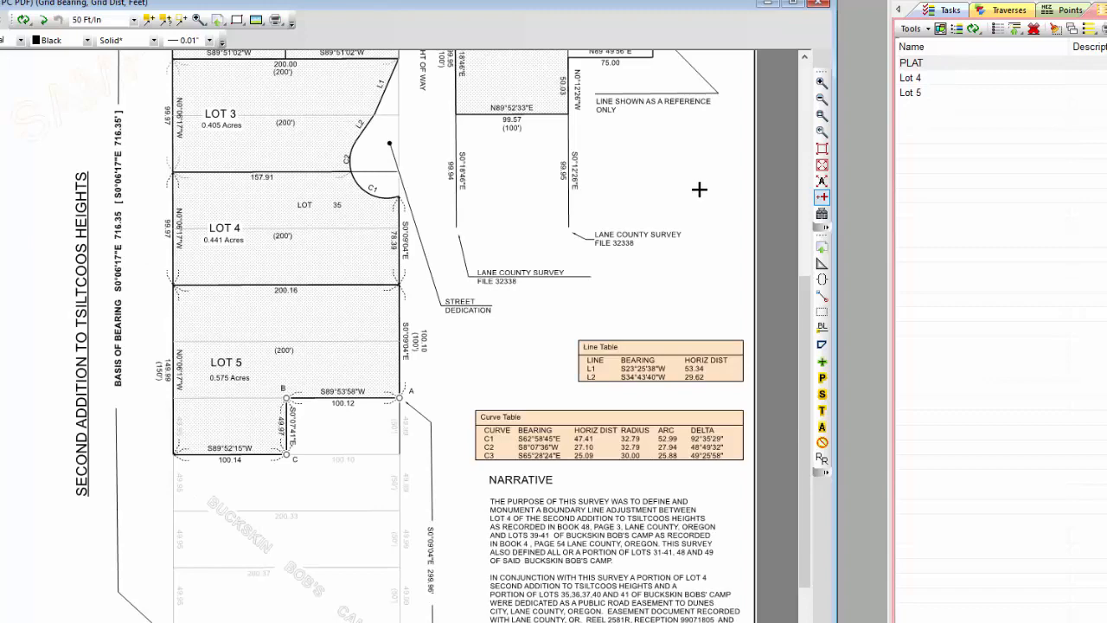
click(914, 77)
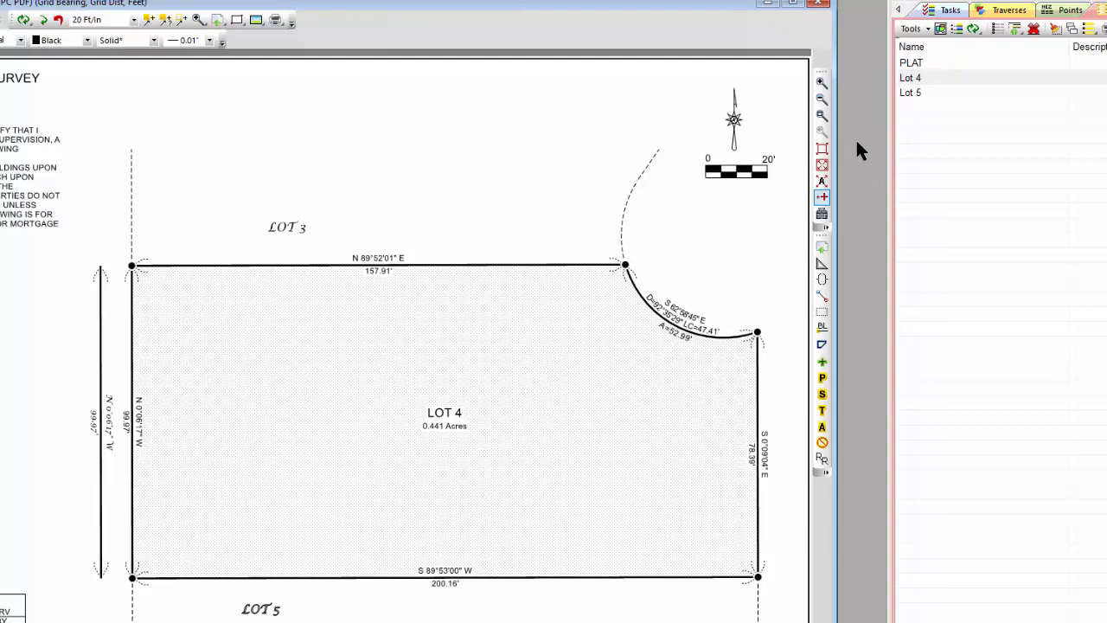
click(913, 92)
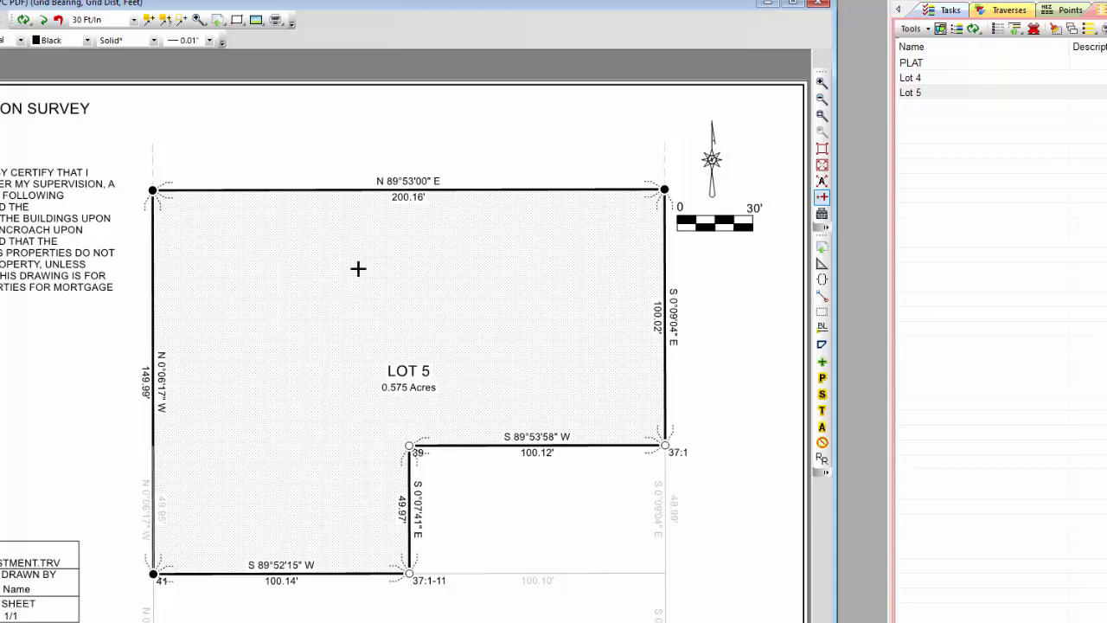
mouse_move(159, 516)
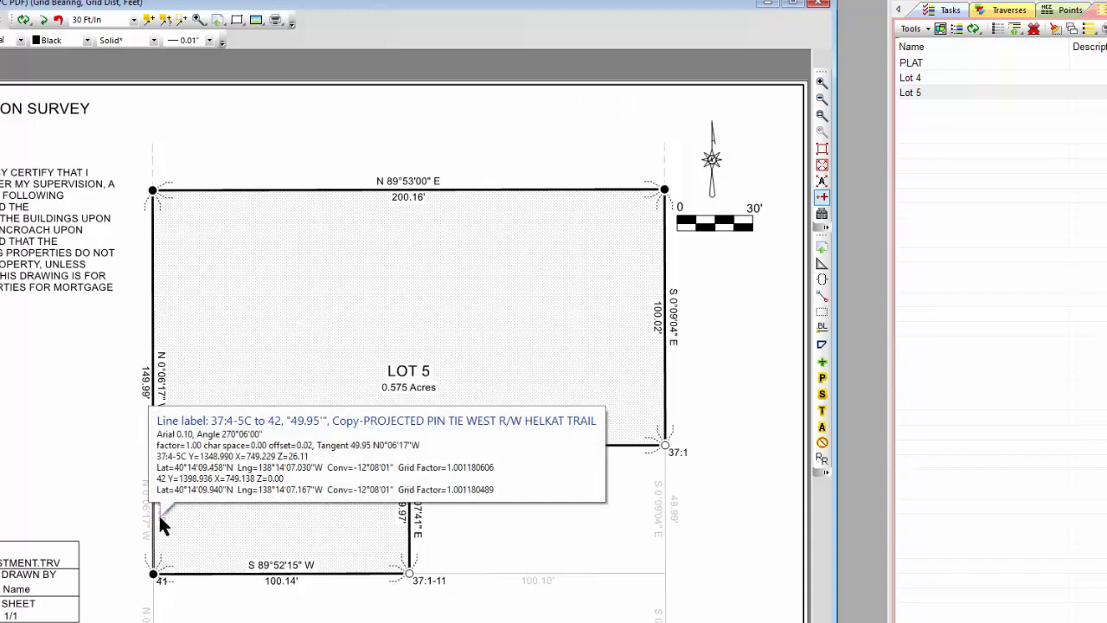